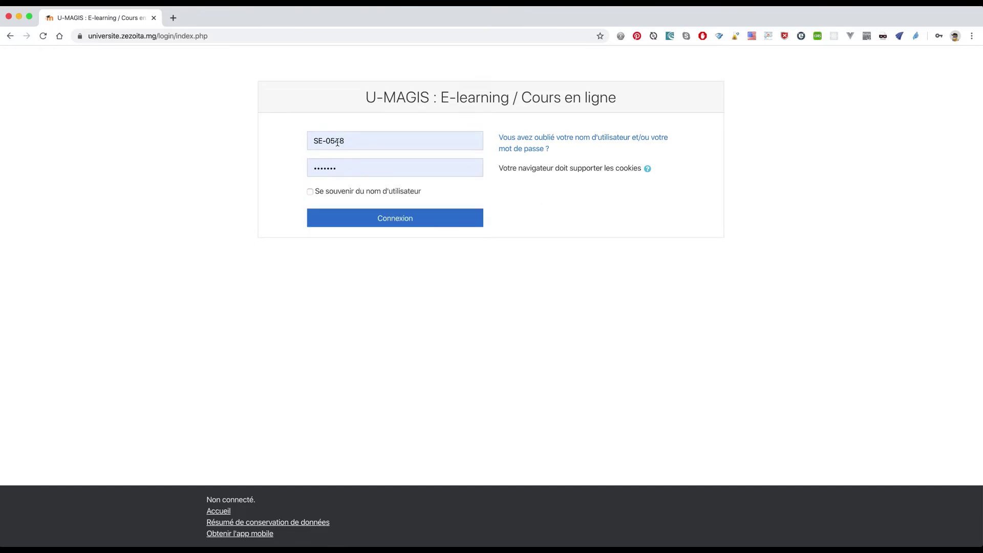
Log in to the U-MAGIS e-learning site with the prefilled username and password.
{"action": "left_click_drag", "start_coordinate": [348, 173], "coordinate": [311, 170]}
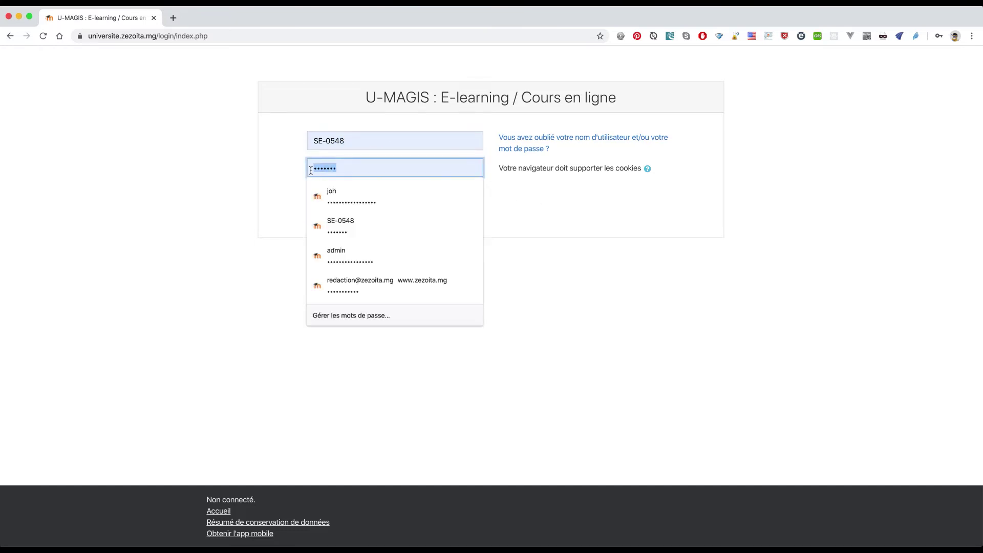
{"action": "left_click", "coordinate": [262, 177]}
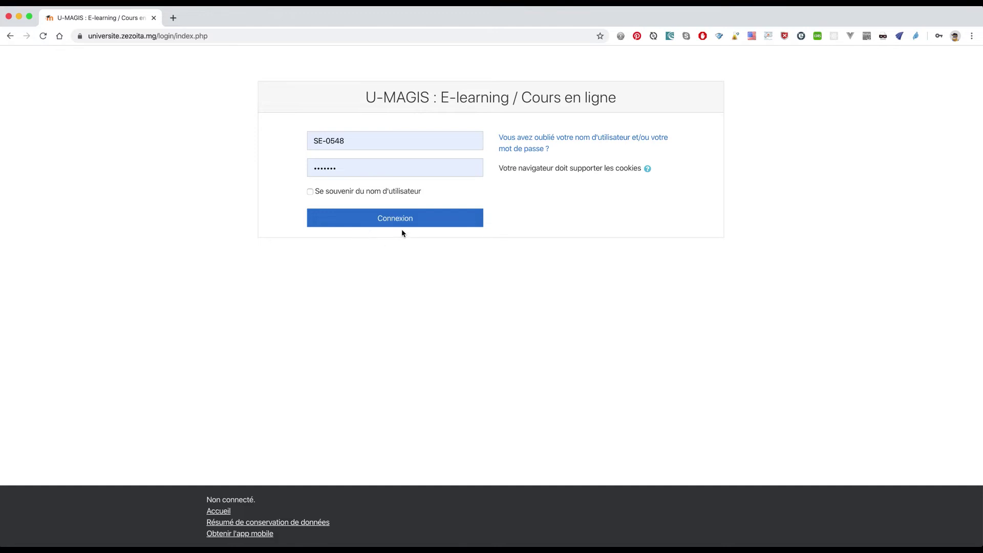
{"action": "left_click", "coordinate": [373, 145]}
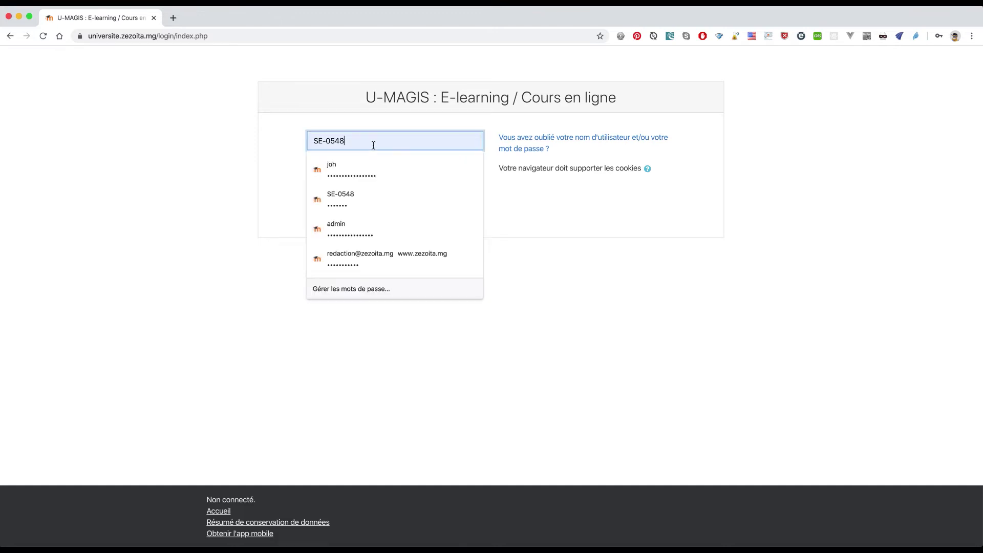
{"action": "left_click", "coordinate": [550, 210]}
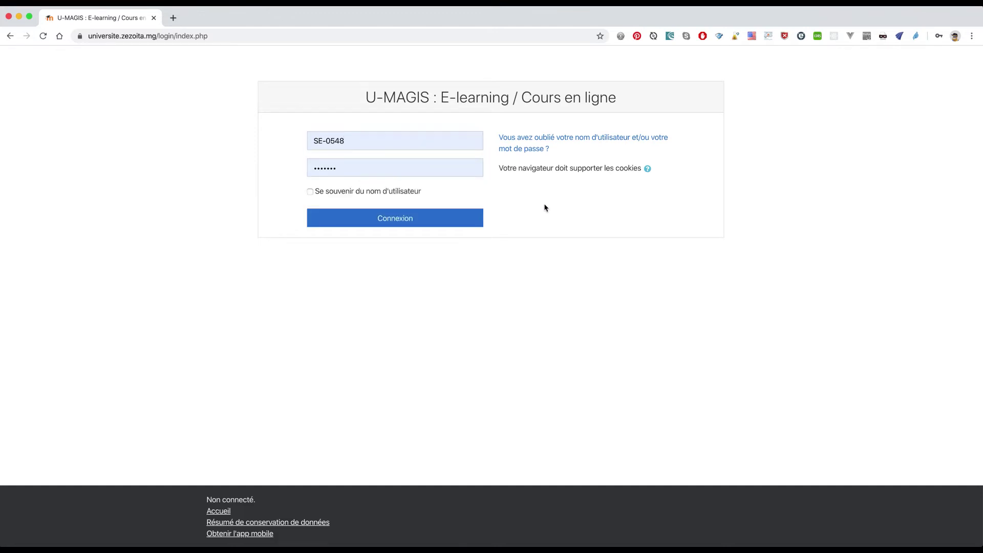
{"action": "left_click", "coordinate": [418, 223]}
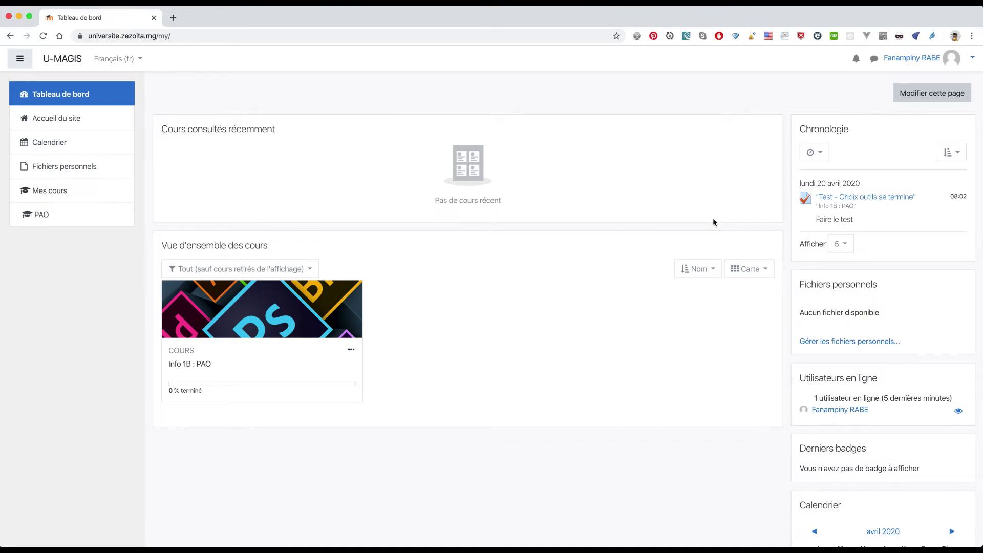
Examine the dashboard's course overview, timeline, personal files, online users, badges, calendar and upcoming events.
{"action": "scroll", "coordinate": [847, 274], "scroll_direction": "down", "scroll_amount": 6}
{"action": "scroll", "coordinate": [847, 274], "scroll_direction": "up", "scroll_amount": 6}
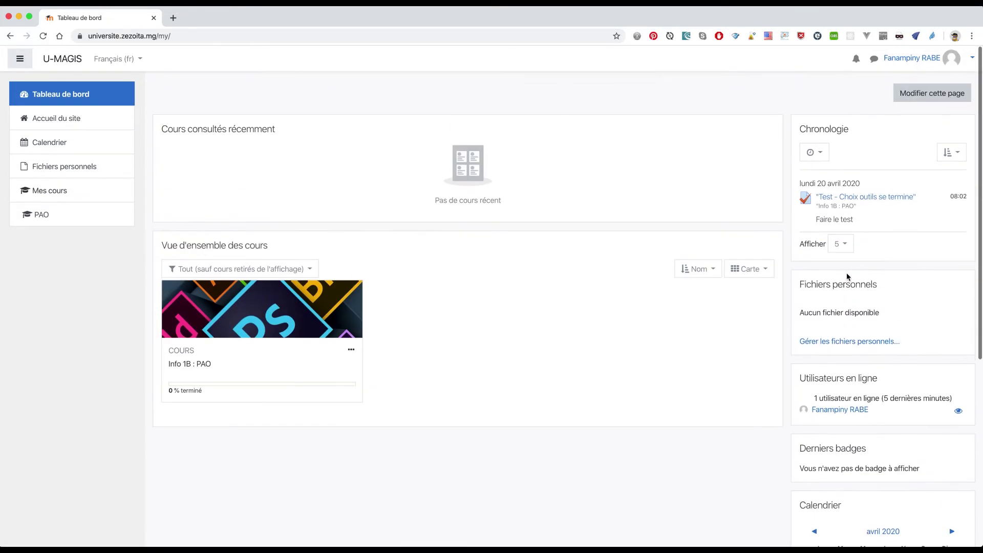
{"action": "scroll", "coordinate": [847, 275], "scroll_direction": "down", "scroll_amount": 6}
{"action": "scroll", "coordinate": [847, 276], "scroll_direction": "up", "scroll_amount": 6}
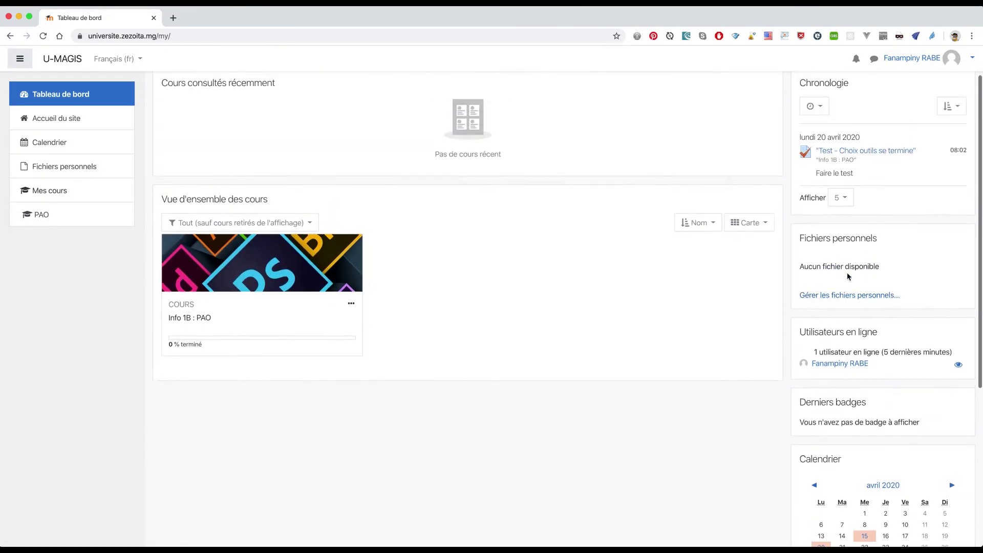
{"action": "scroll", "coordinate": [847, 276], "scroll_direction": "down", "scroll_amount": 5}
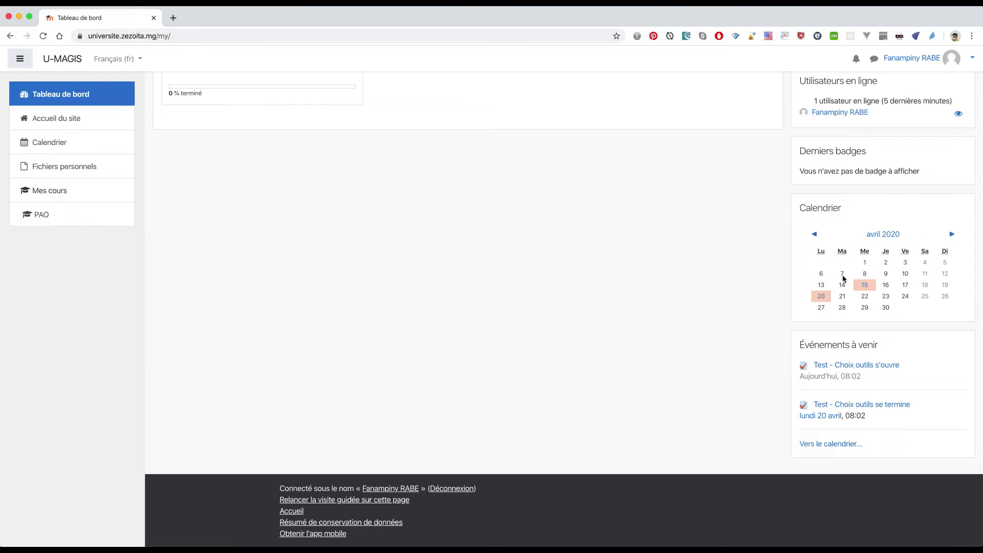
{"action": "scroll", "coordinate": [880, 227], "scroll_direction": "up", "scroll_amount": 6}
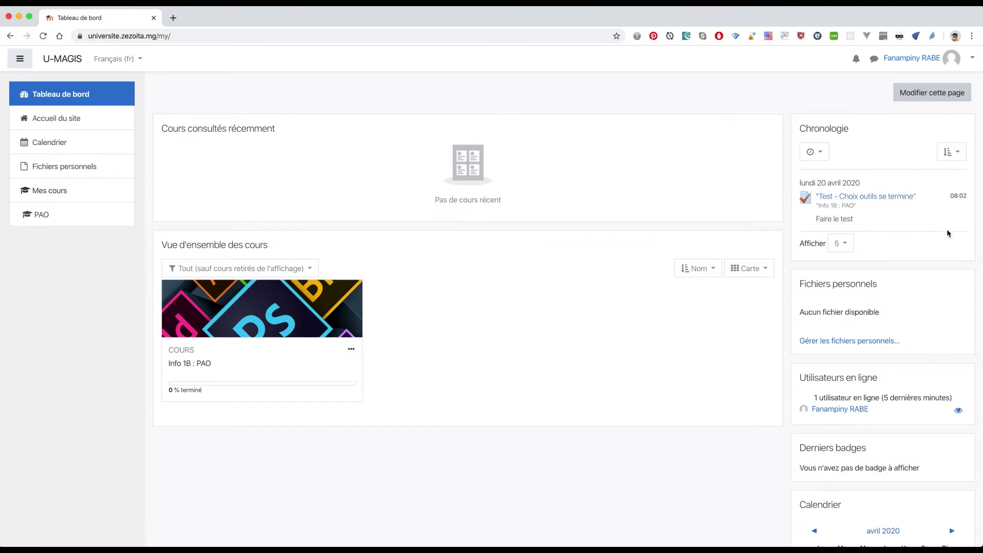
{"action": "scroll", "coordinate": [947, 230], "scroll_direction": "down", "scroll_amount": 2}
{"action": "scroll", "coordinate": [948, 233], "scroll_direction": "down", "scroll_amount": 5}
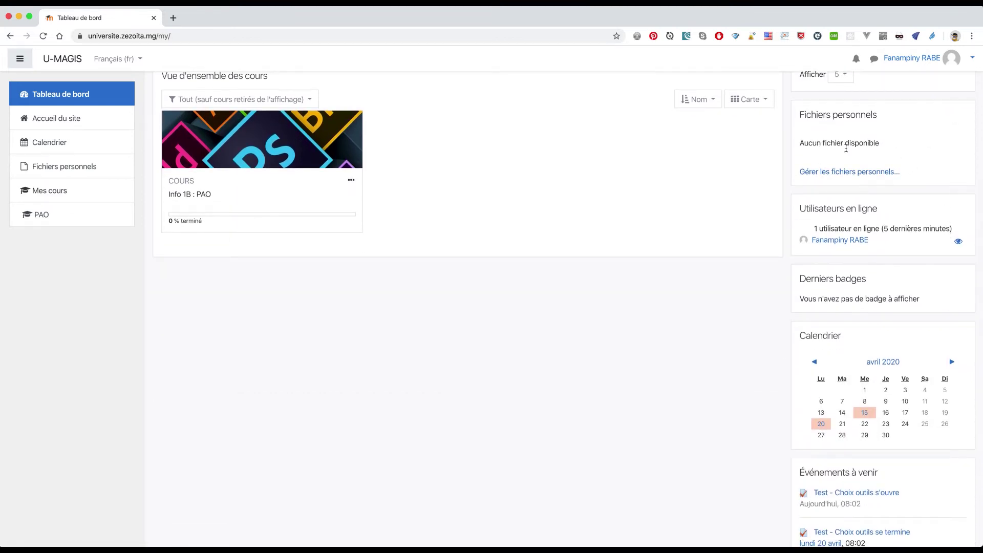
{"action": "scroll", "coordinate": [961, 198], "scroll_direction": "down", "scroll_amount": 2}
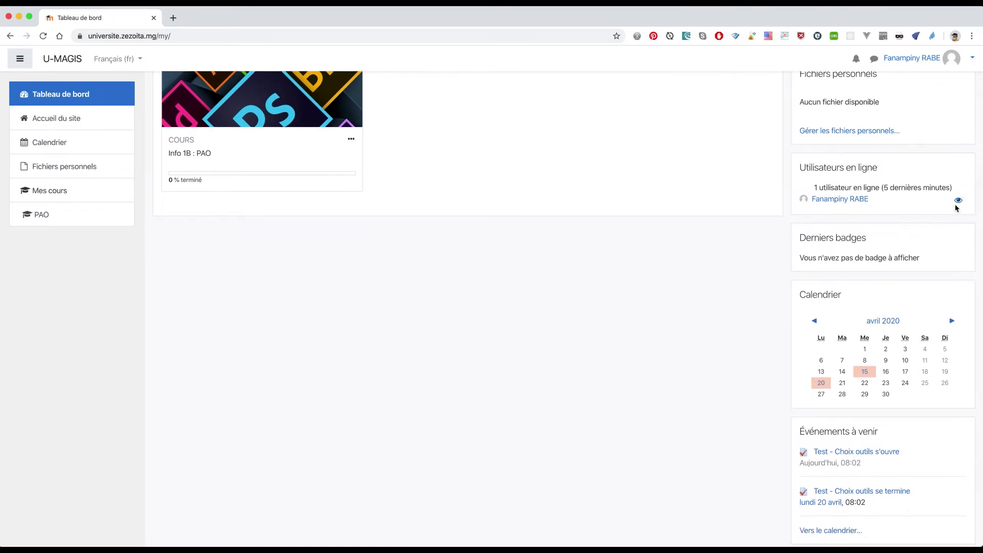
{"action": "scroll", "coordinate": [957, 208], "scroll_direction": "down", "scroll_amount": 4}
{"action": "scroll", "coordinate": [942, 229], "scroll_direction": "up", "scroll_amount": 12}
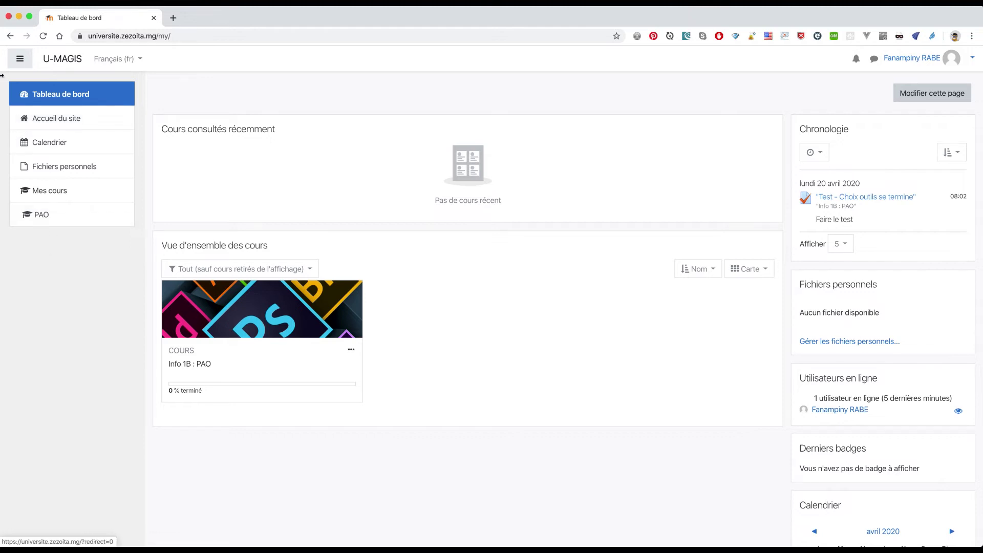
Collapse and re-expand the side navigation drawer twice.
{"action": "left_click", "coordinate": [16, 62]}
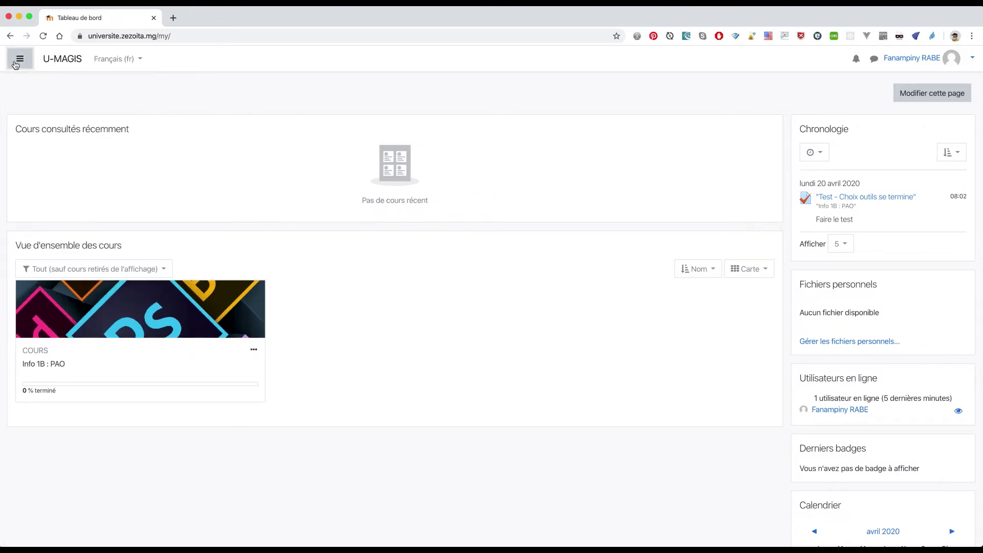
{"action": "left_click", "coordinate": [15, 62]}
{"action": "left_click", "coordinate": [18, 64]}
{"action": "left_click", "coordinate": [18, 65]}
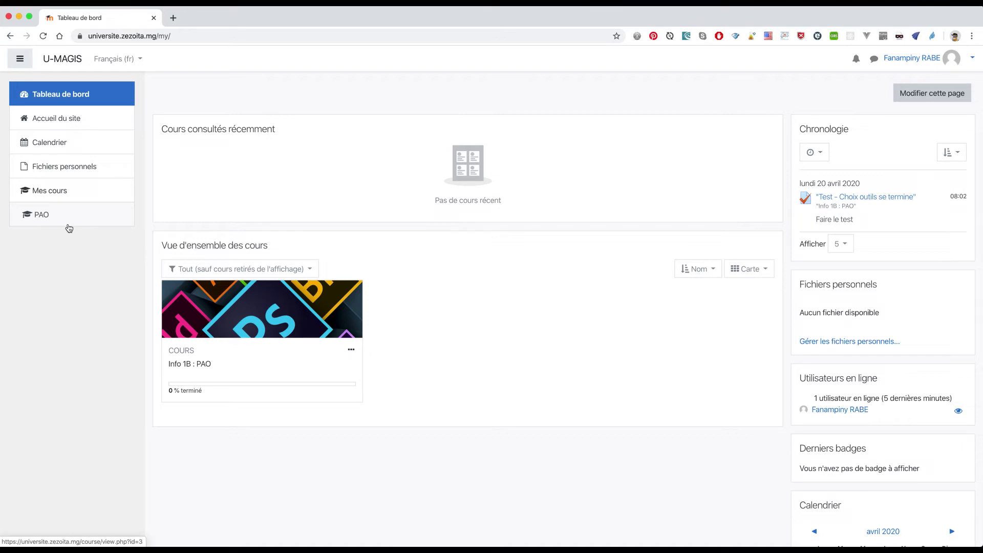
Open the PAO course, go through the guided tour of the new messaging interface and close it.
{"action": "left_click", "coordinate": [45, 223]}
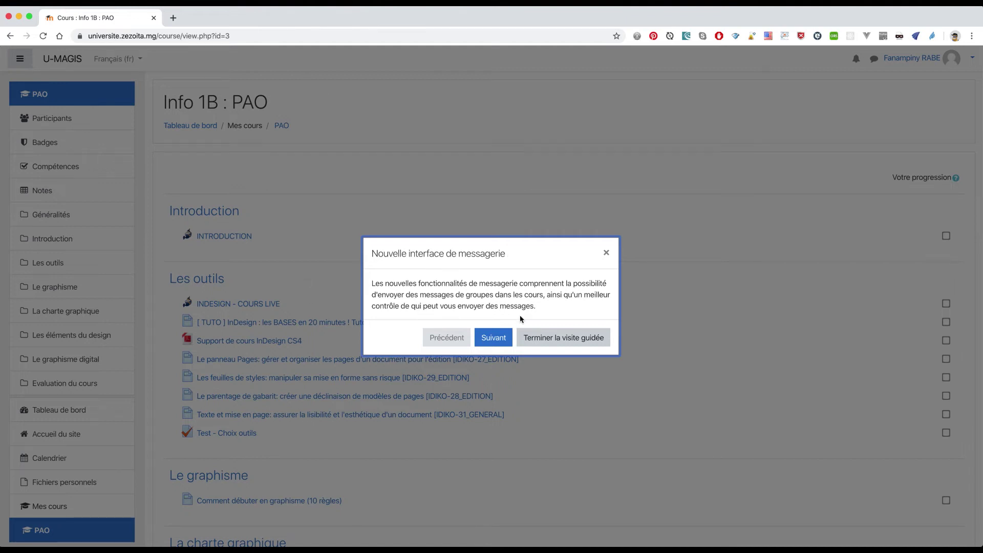
{"action": "left_click", "coordinate": [500, 343]}
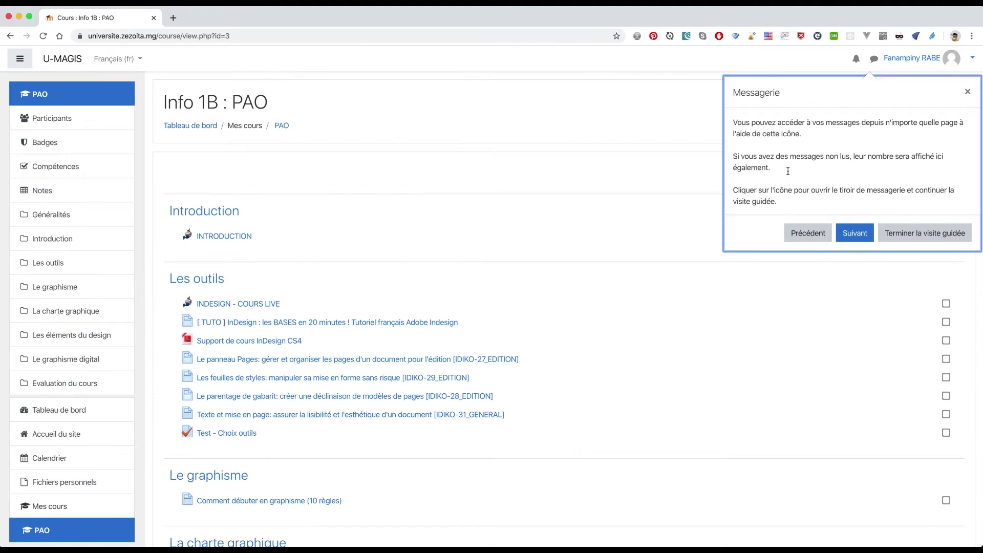
{"action": "left_click", "coordinate": [875, 59]}
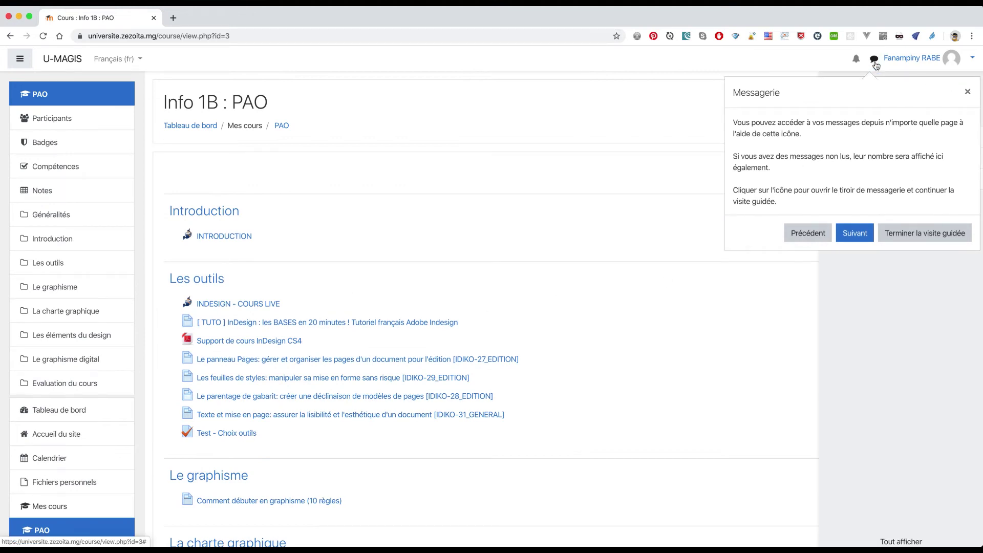
{"action": "left_click", "coordinate": [876, 62]}
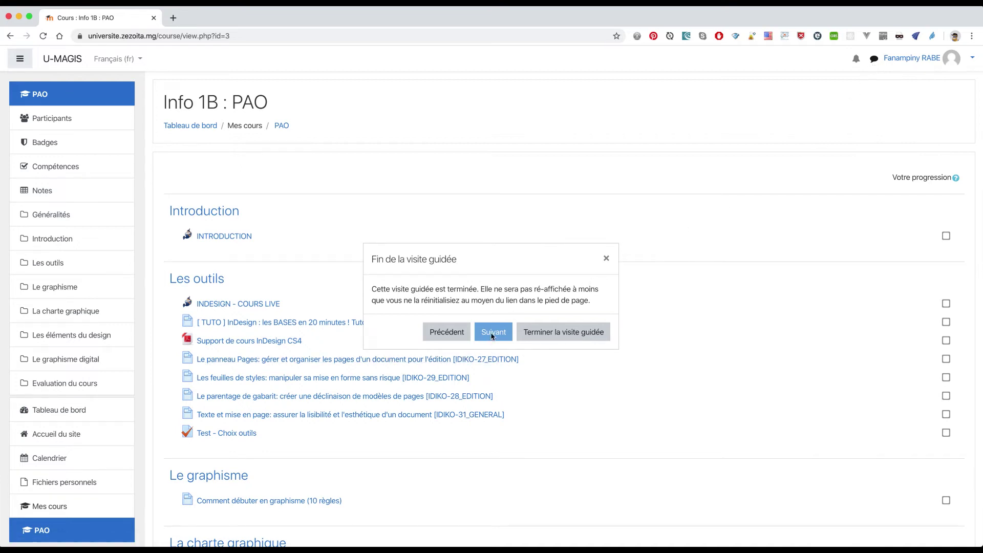
{"action": "left_click", "coordinate": [574, 276]}
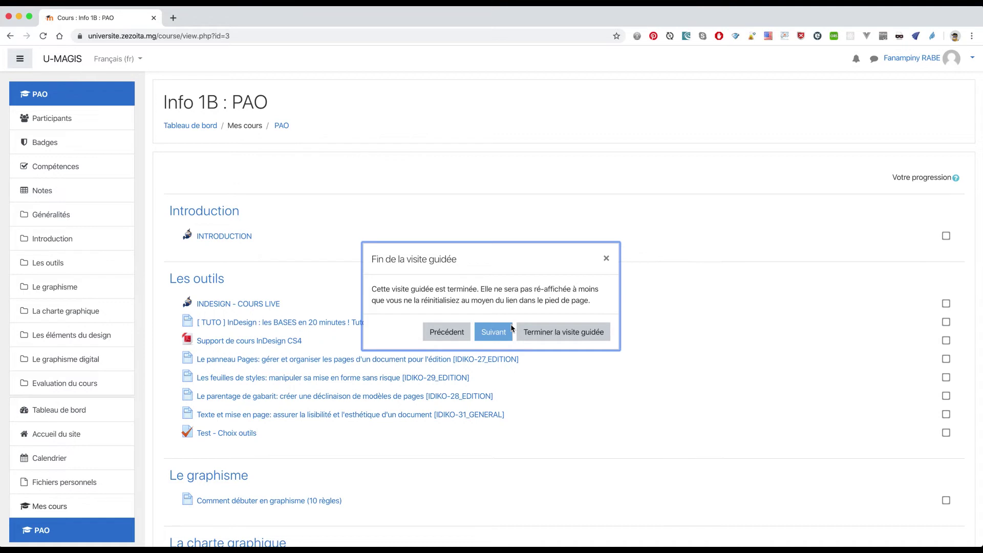
{"action": "left_click", "coordinate": [606, 259]}
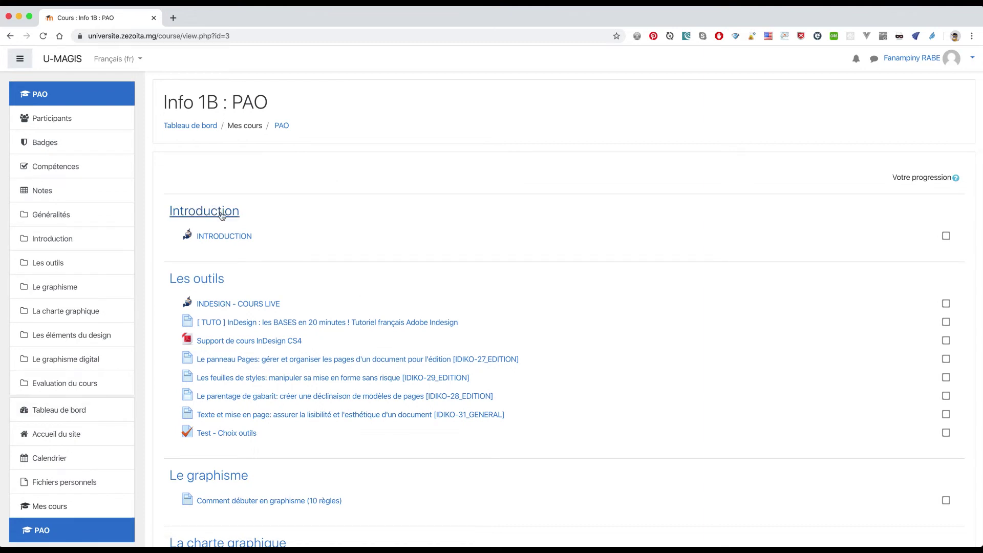
Examine the PAO course page's sections and activities, from Introduction and Les outils through to Evaluation du cours.
{"action": "scroll", "coordinate": [338, 295], "scroll_direction": "down", "scroll_amount": 3}
{"action": "scroll", "coordinate": [338, 296], "scroll_direction": "down", "scroll_amount": 7}
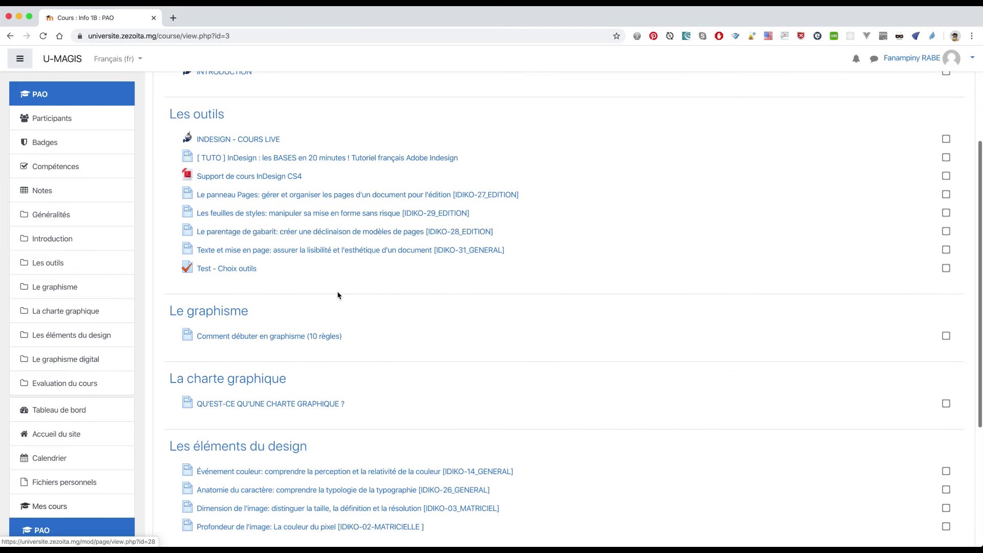
{"action": "scroll", "coordinate": [338, 295], "scroll_direction": "up", "scroll_amount": 10}
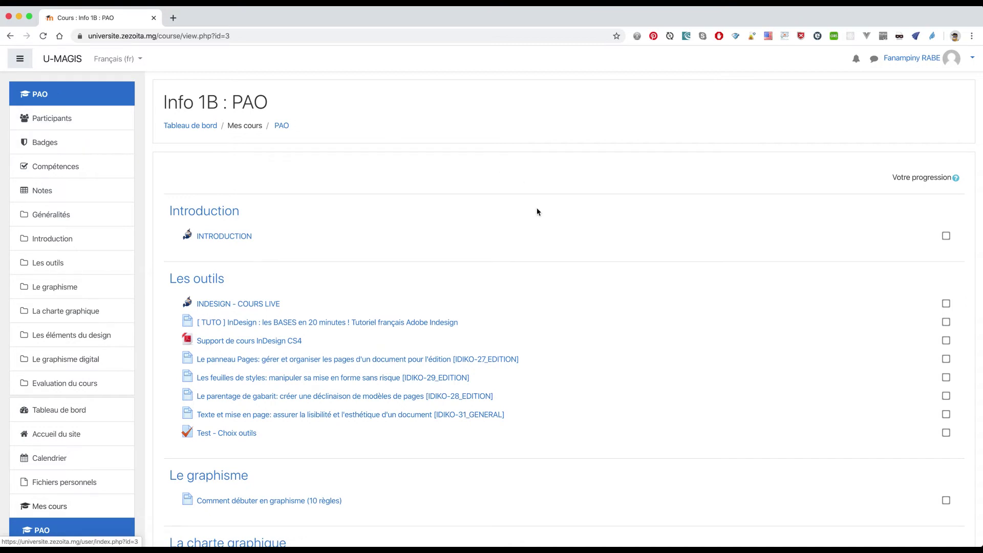
{"action": "scroll", "coordinate": [462, 249], "scroll_direction": "down", "scroll_amount": 6}
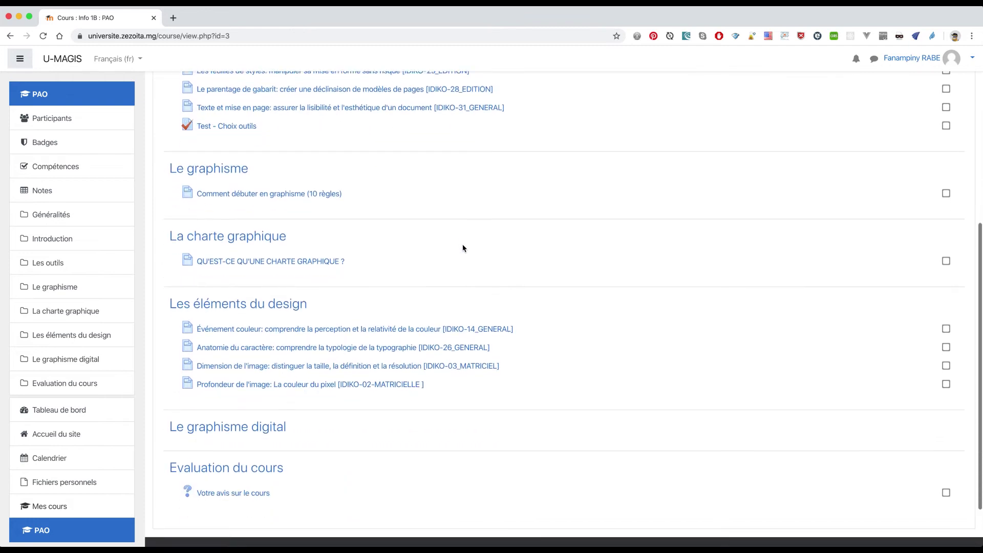
{"action": "scroll", "coordinate": [462, 249], "scroll_direction": "down", "scroll_amount": 2}
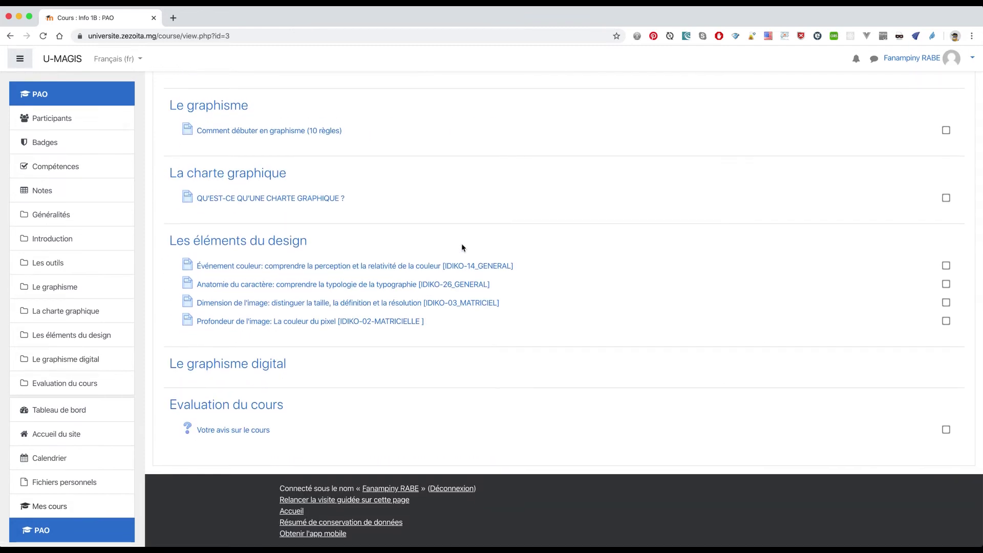
{"action": "scroll", "coordinate": [462, 244], "scroll_direction": "up", "scroll_amount": 8}
{"action": "scroll", "coordinate": [301, 198], "scroll_direction": "down", "scroll_amount": 7}
{"action": "scroll", "coordinate": [301, 199], "scroll_direction": "up", "scroll_amount": 8}
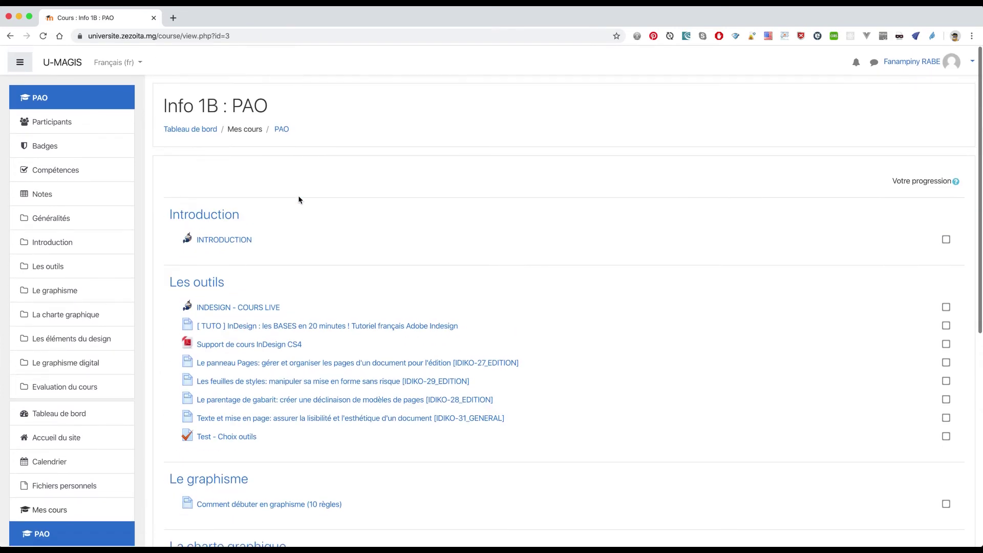
{"action": "scroll", "coordinate": [274, 229], "scroll_direction": "down", "scroll_amount": 4}
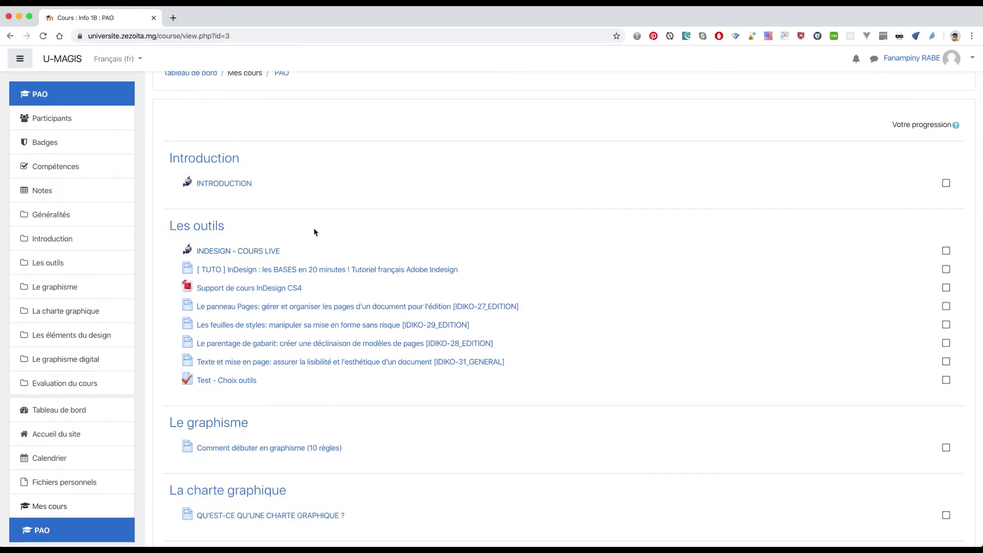
{"action": "scroll", "coordinate": [470, 241], "scroll_direction": "down", "scroll_amount": 4}
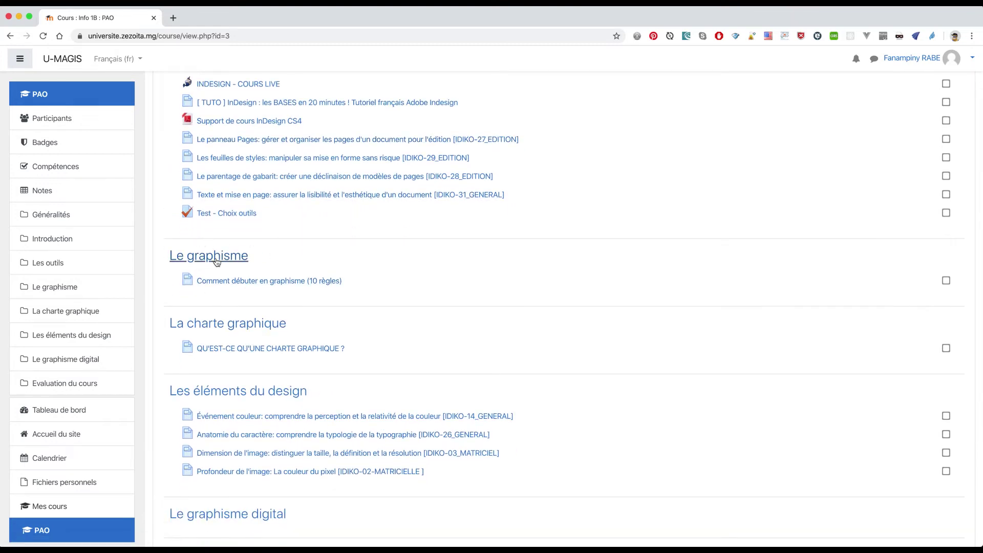
{"action": "scroll", "coordinate": [342, 316], "scroll_direction": "down", "scroll_amount": 1}
{"action": "scroll", "coordinate": [336, 318], "scroll_direction": "down", "scroll_amount": 2}
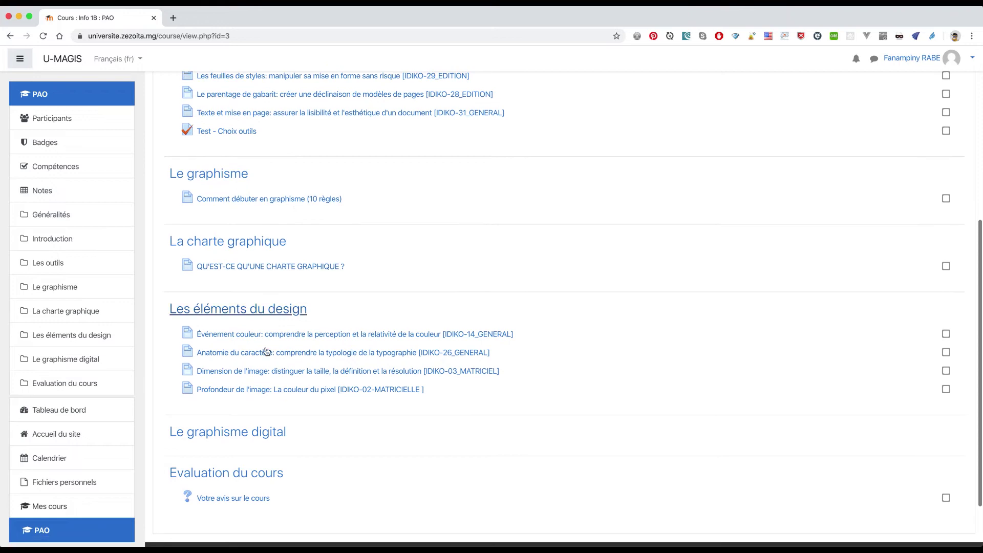
{"action": "scroll", "coordinate": [250, 440], "scroll_direction": "up", "scroll_amount": 12}
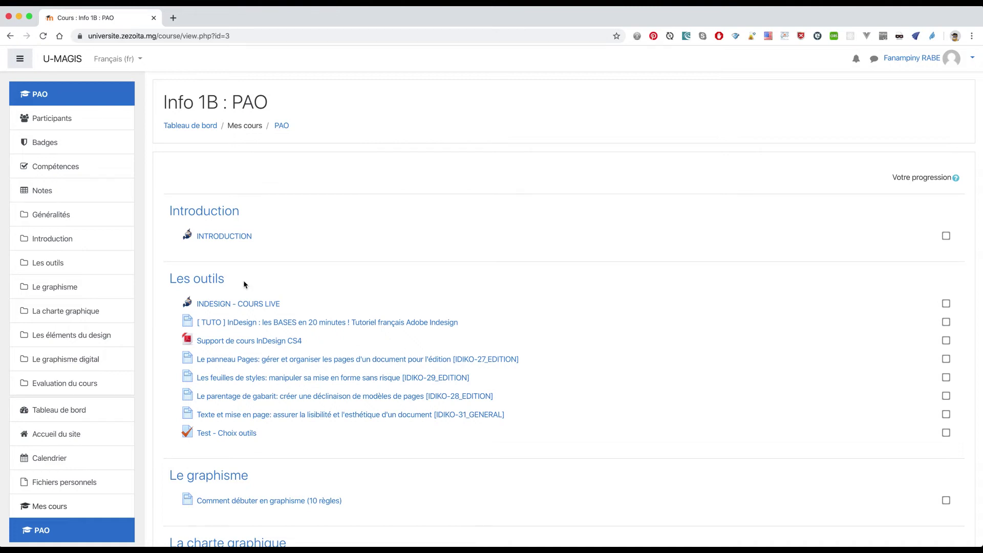
{"action": "scroll", "coordinate": [266, 296], "scroll_direction": "down", "scroll_amount": 6}
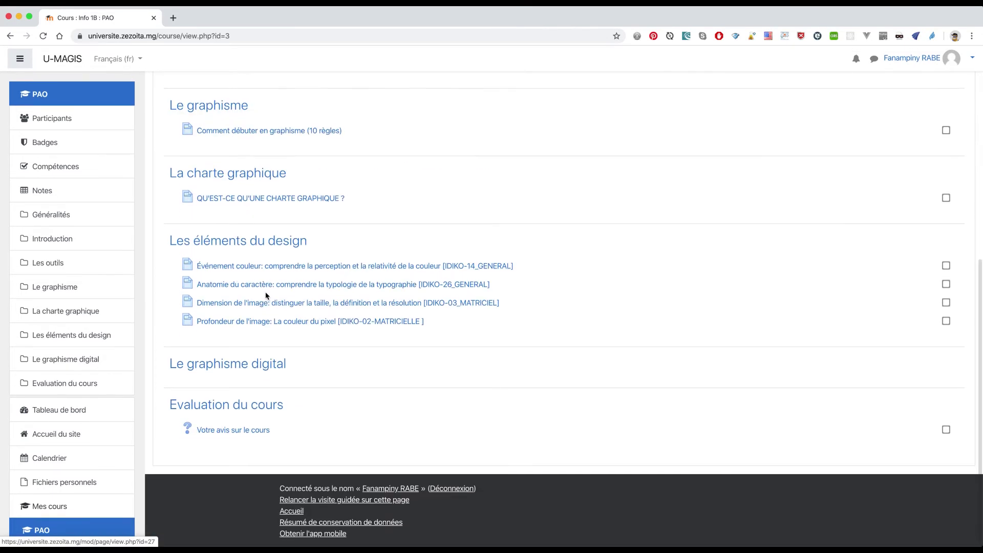
{"action": "scroll", "coordinate": [266, 296], "scroll_direction": "up", "scroll_amount": 6}
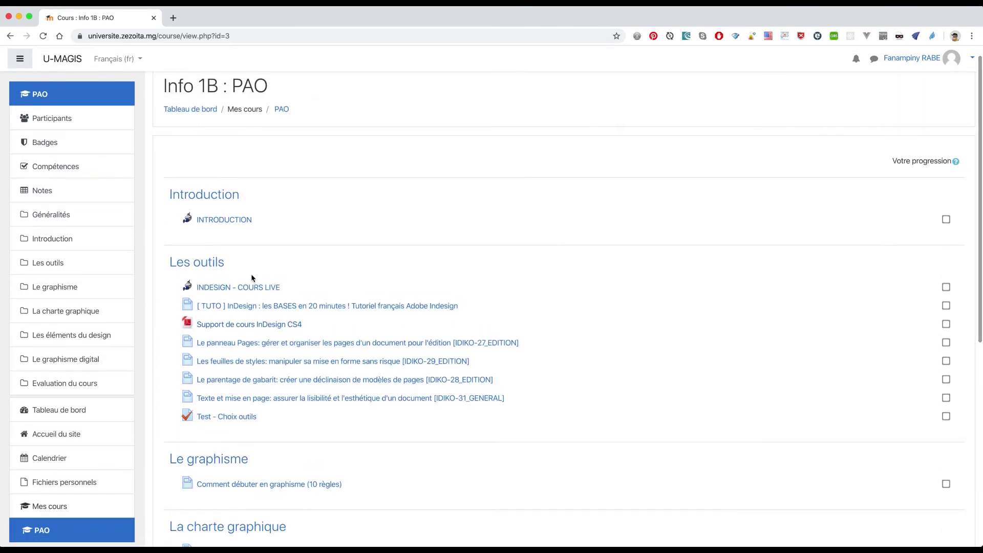
{"action": "scroll", "coordinate": [441, 306], "scroll_direction": "up", "scroll_amount": 1}
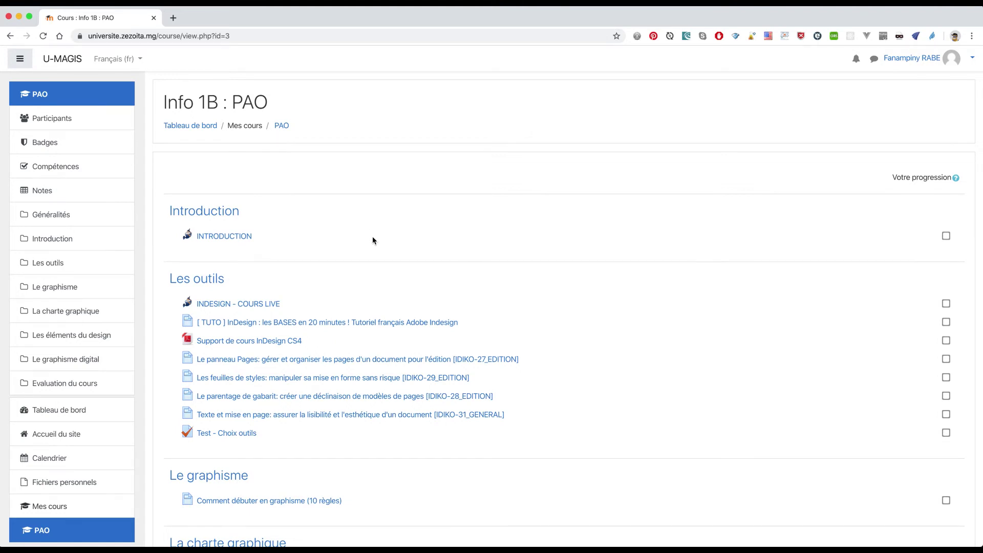
{"action": "scroll", "coordinate": [372, 238], "scroll_direction": "down", "scroll_amount": 1}
{"action": "scroll", "coordinate": [373, 243], "scroll_direction": "down", "scroll_amount": 6}
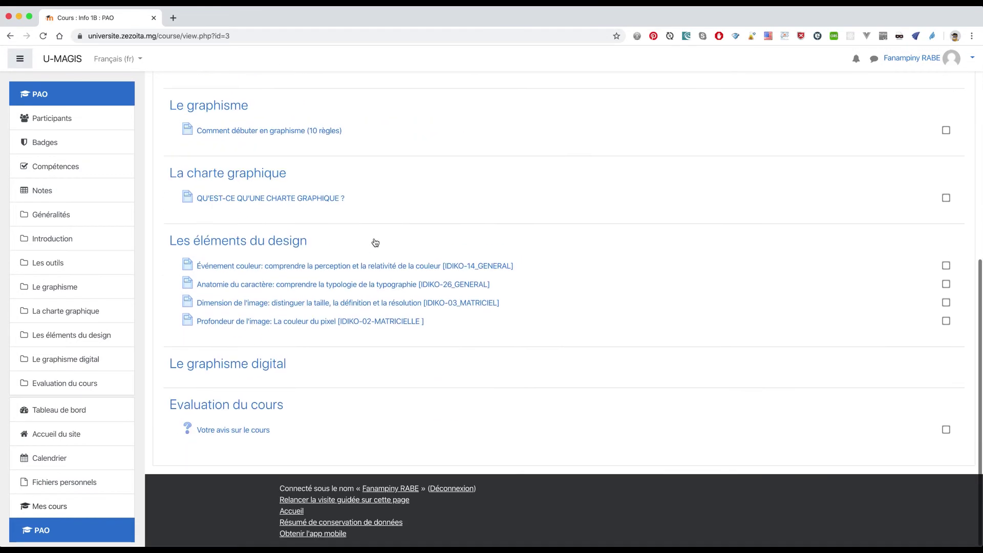
{"action": "scroll", "coordinate": [374, 242], "scroll_direction": "up", "scroll_amount": 7}
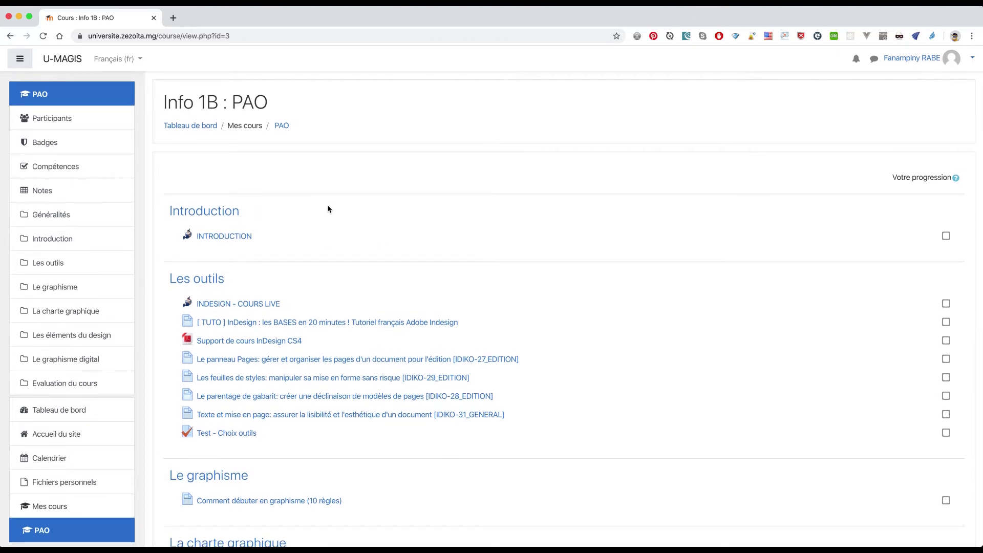
{"action": "scroll", "coordinate": [282, 201], "scroll_direction": "down", "scroll_amount": 2}
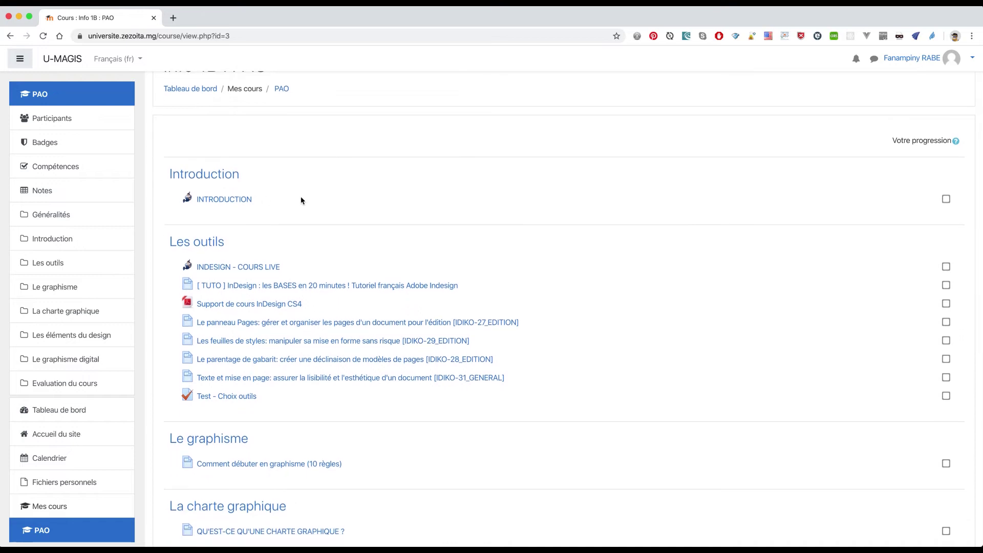
Open the "[ TUTO ] InDesign : les BASES en 20 minutes" page, play its video briefly, pause it and return to the Les outils section.
{"action": "scroll", "coordinate": [220, 200], "scroll_direction": "up", "scroll_amount": 1}
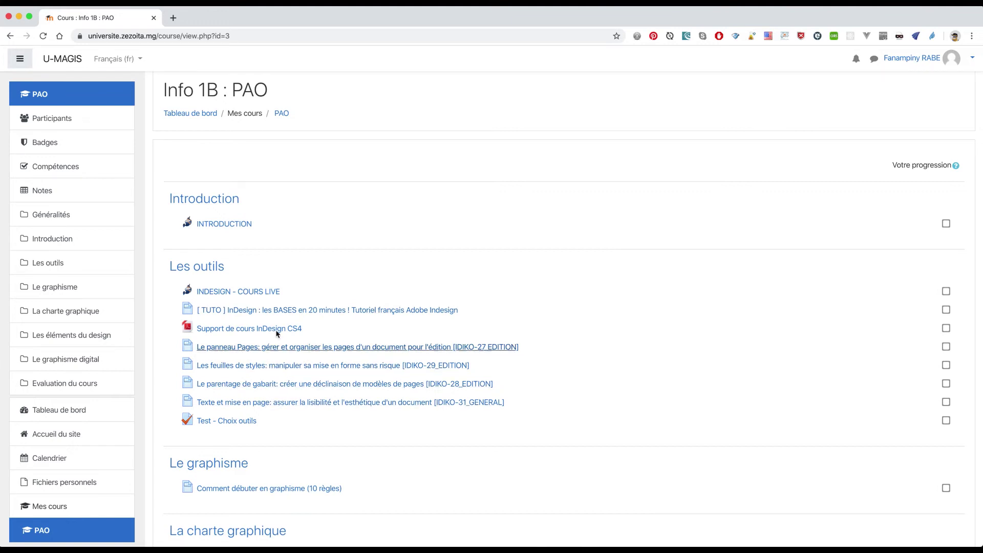
{"action": "left_click", "coordinate": [291, 311]}
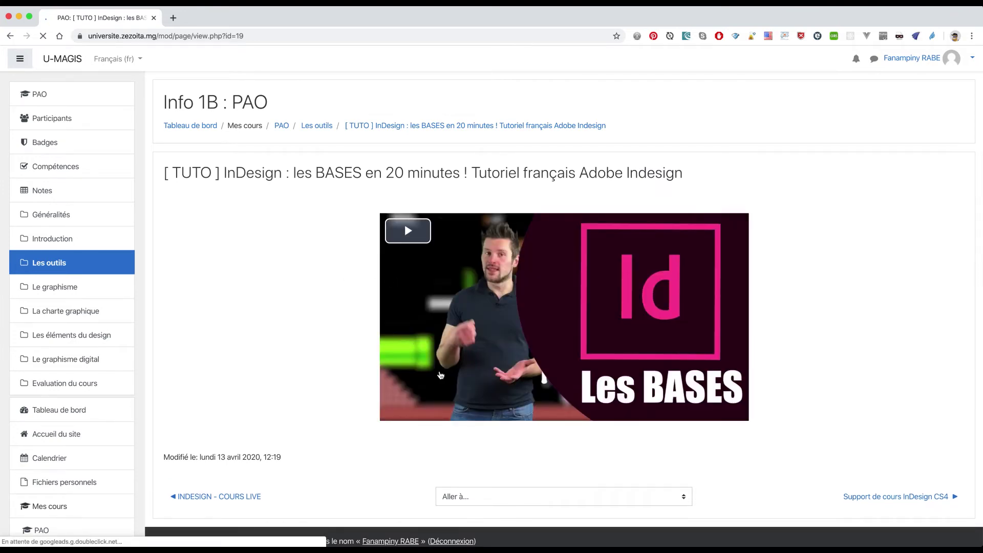
{"action": "left_click", "coordinate": [424, 224]}
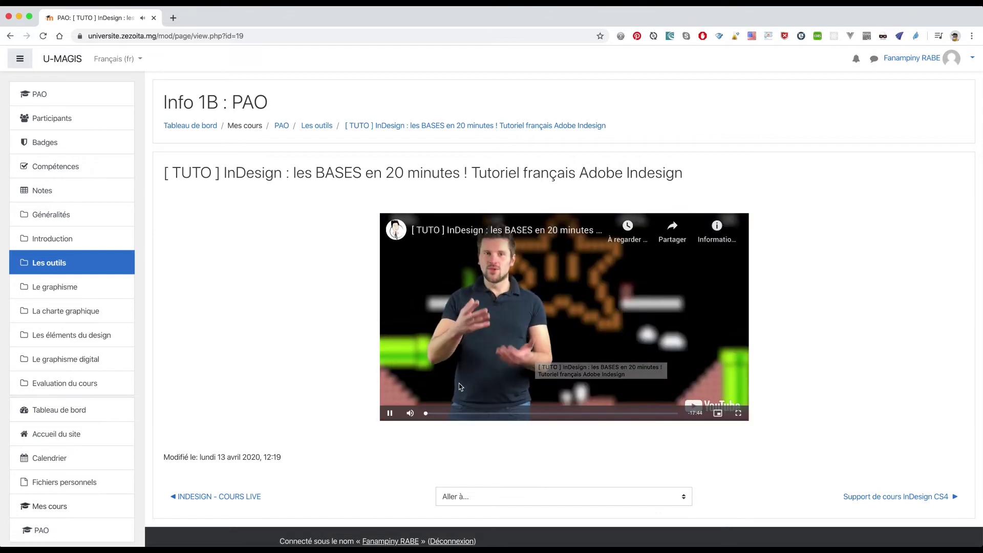
{"action": "left_click", "coordinate": [392, 417]}
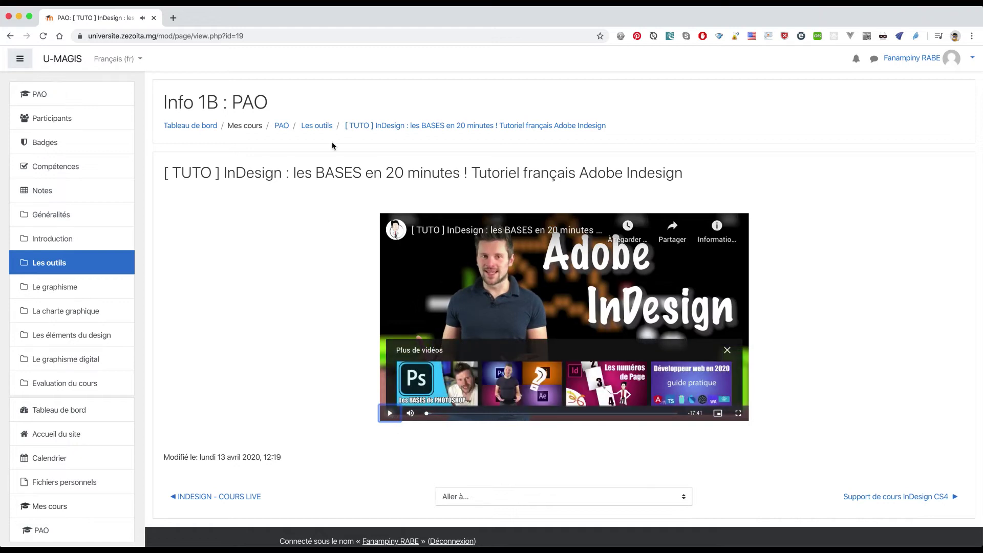
{"action": "left_click", "coordinate": [318, 125]}
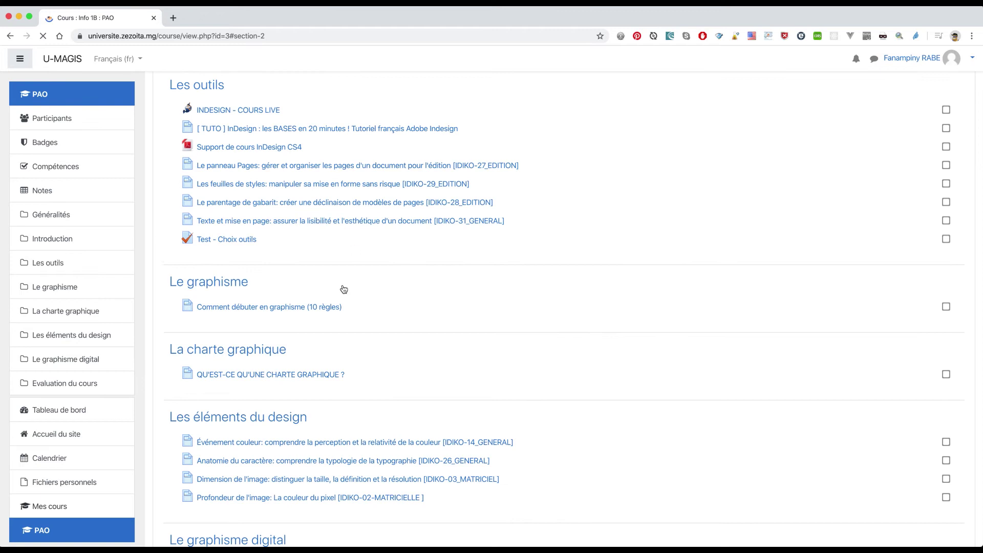
Open the "Support de cours InDesign CS4" PDF, skim its first pages and return to the PAO course page.
{"action": "scroll", "coordinate": [323, 281], "scroll_direction": "up", "scroll_amount": 1}
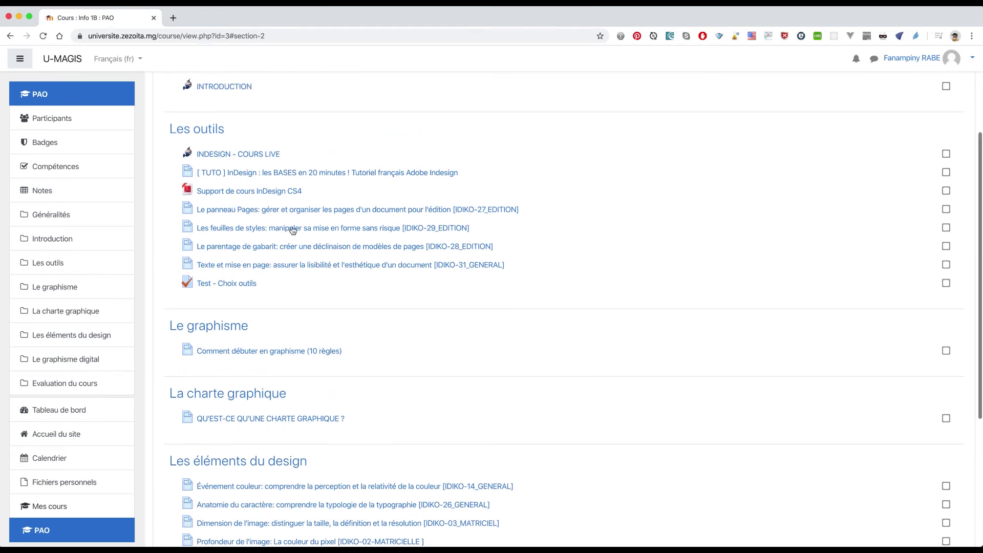
{"action": "left_click", "coordinate": [225, 195]}
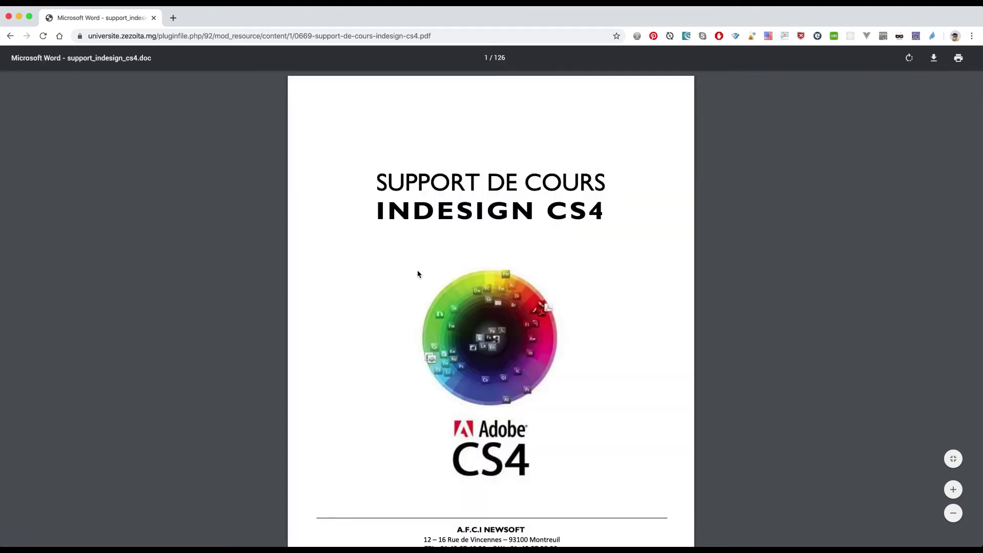
{"action": "scroll", "coordinate": [418, 274], "scroll_direction": "down", "scroll_amount": 5}
{"action": "scroll", "coordinate": [417, 274], "scroll_direction": "up", "scroll_amount": 10}
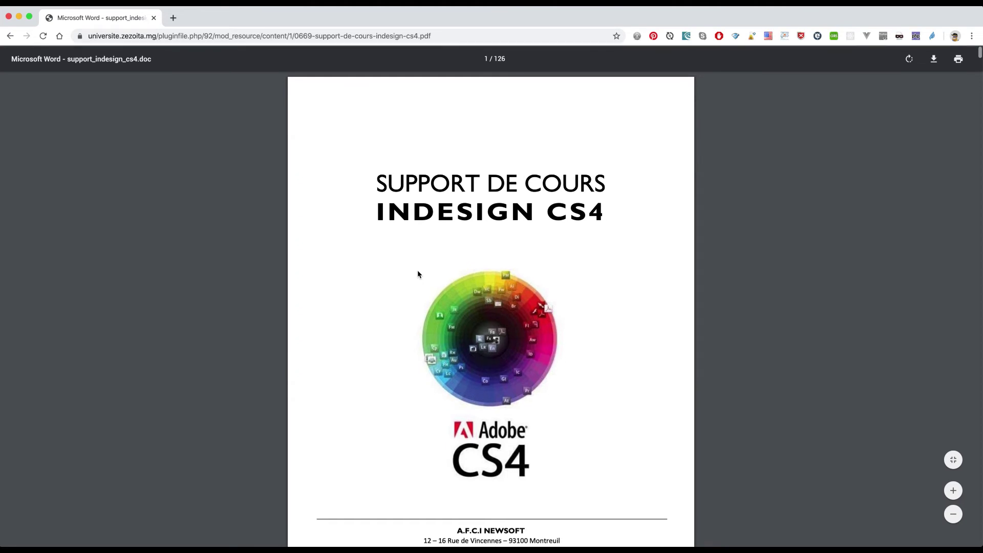
{"action": "left_click", "coordinate": [10, 36]}
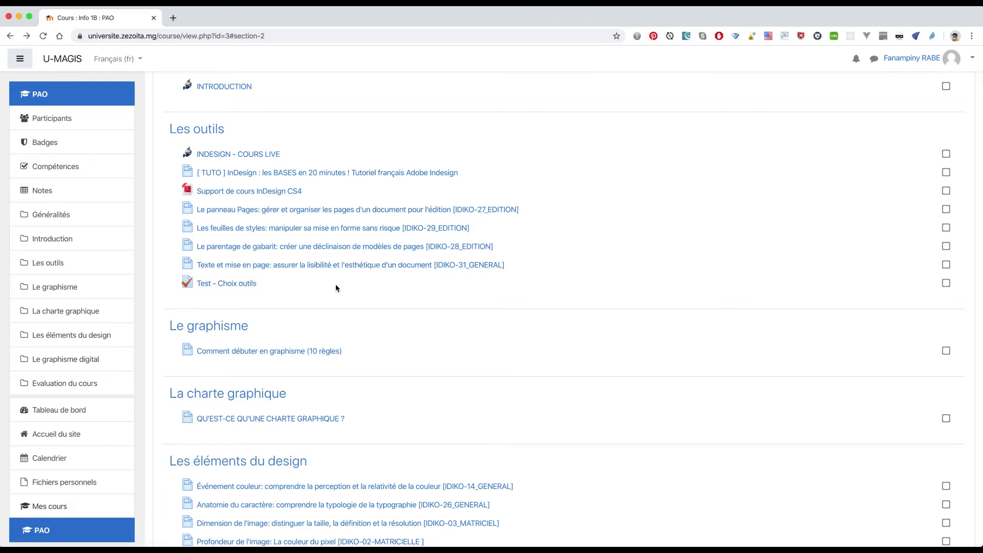
Take the "Test - Choix outils" quiz, answering question 1 with Adobe Indesign, and submit the attempt as final.
{"action": "left_click", "coordinate": [232, 285]}
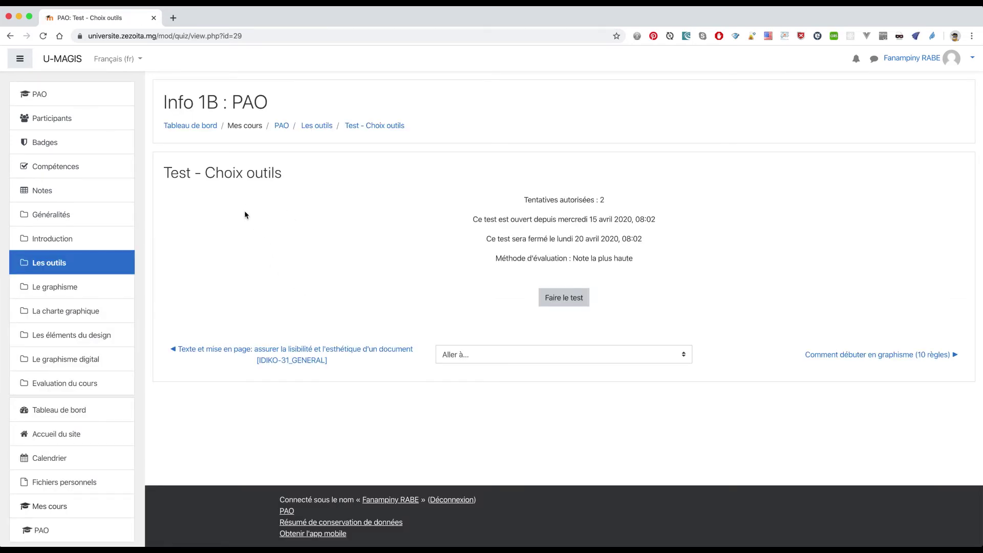
{"action": "left_click", "coordinate": [563, 298]}
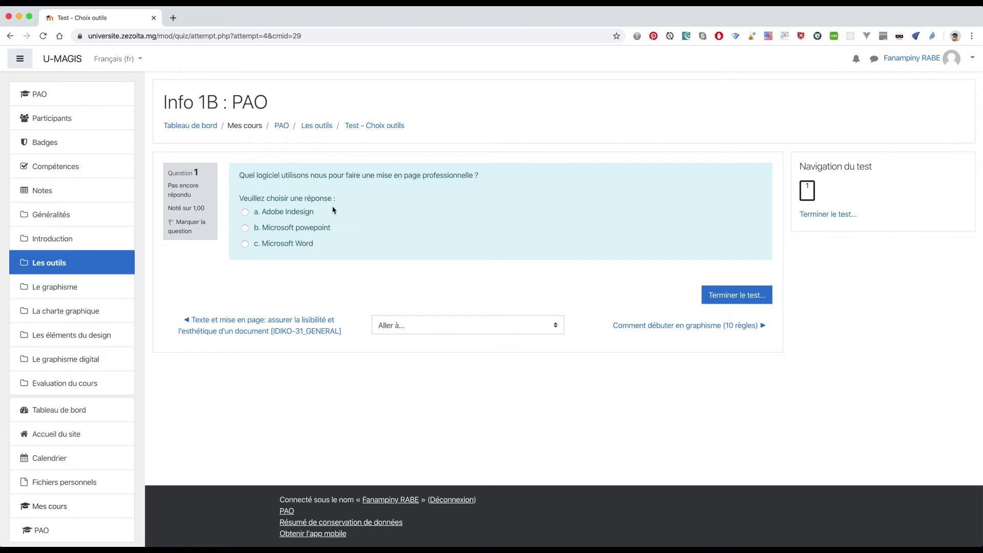
{"action": "left_click", "coordinate": [245, 213]}
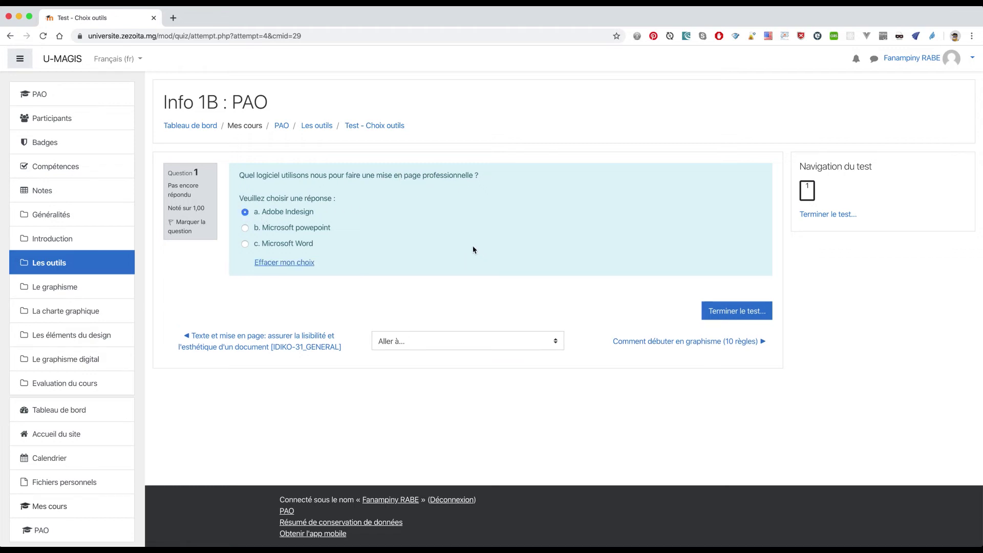
{"action": "left_click", "coordinate": [717, 315]}
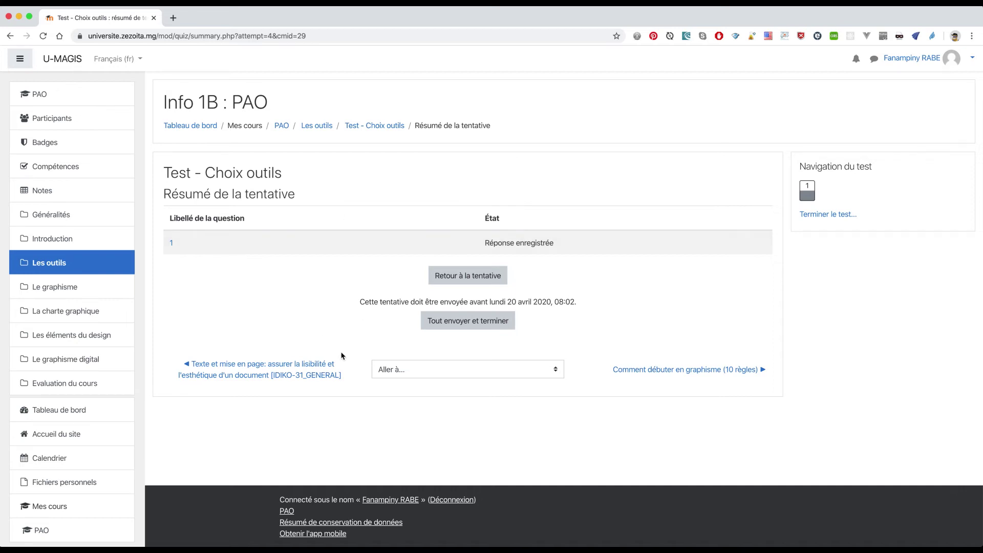
{"action": "left_click", "coordinate": [467, 328]}
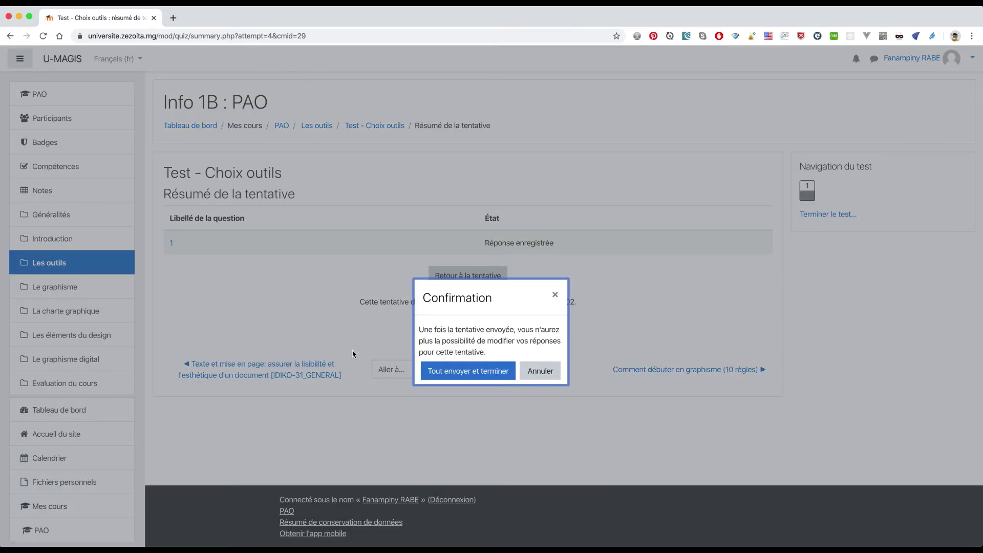
{"action": "left_click", "coordinate": [484, 379]}
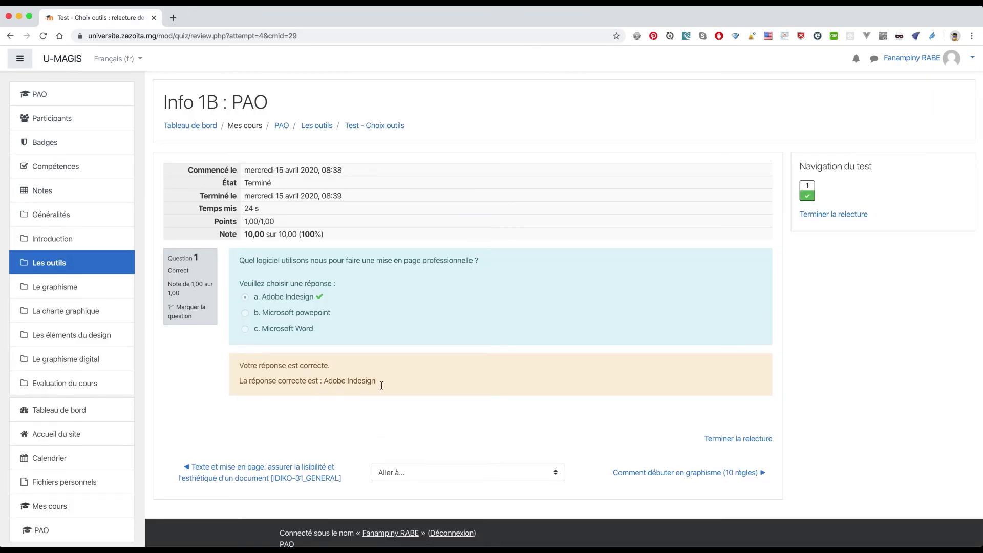
Review the submitted quiz attempt's grade and feedback, and return to the main PAO course page.
{"action": "scroll", "coordinate": [401, 398], "scroll_direction": "down", "scroll_amount": 1}
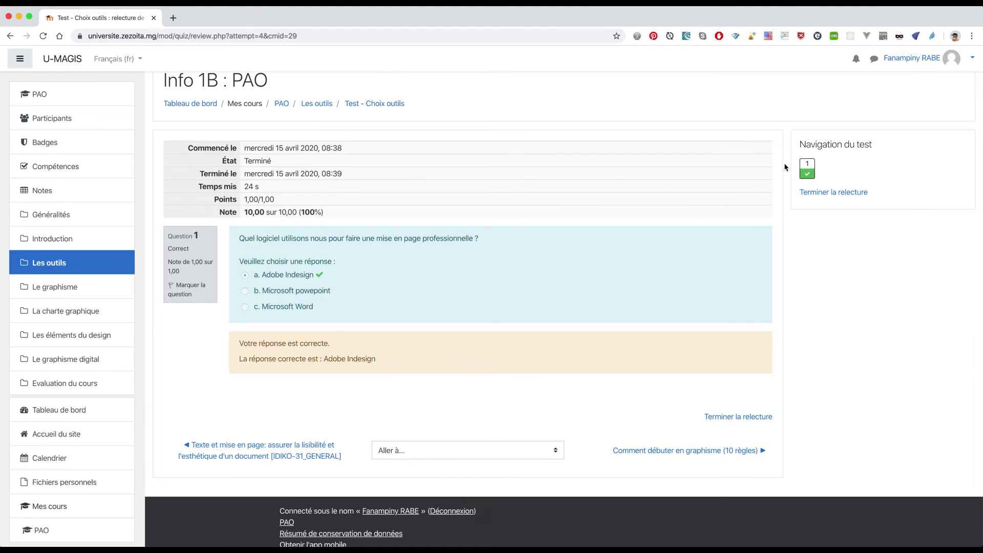
{"action": "scroll", "coordinate": [658, 226], "scroll_direction": "up", "scroll_amount": 1}
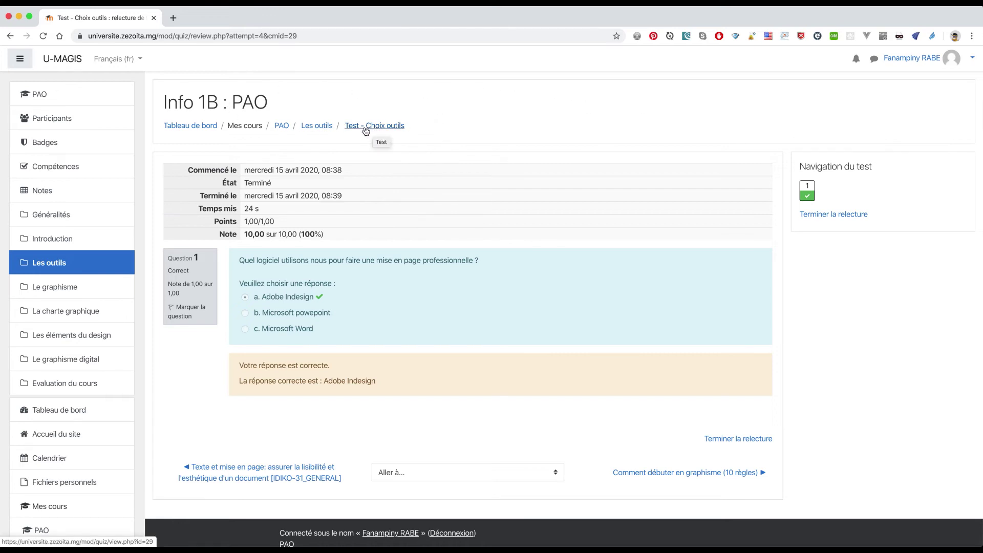
{"action": "left_click", "coordinate": [316, 128]}
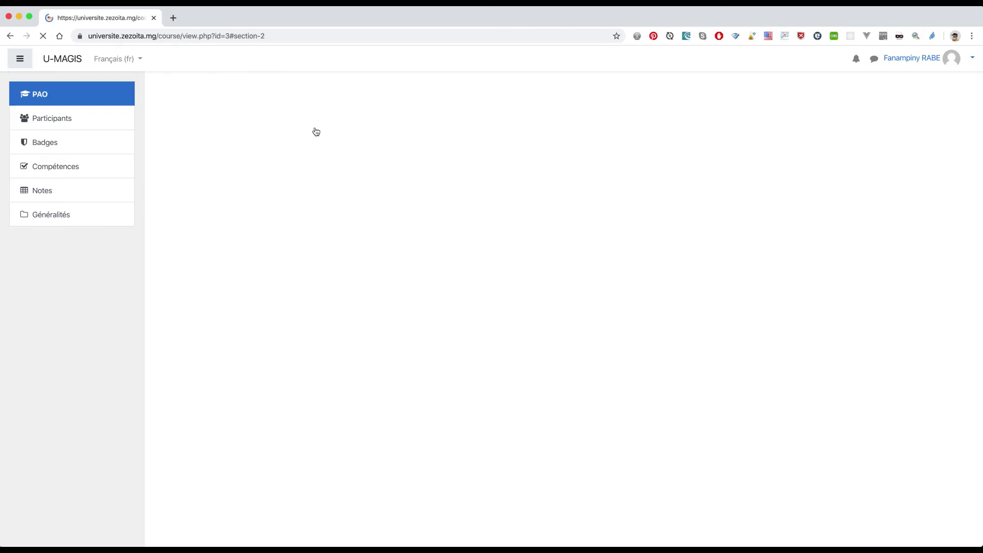
{"action": "scroll", "coordinate": [291, 131], "scroll_direction": "up", "scroll_amount": 4}
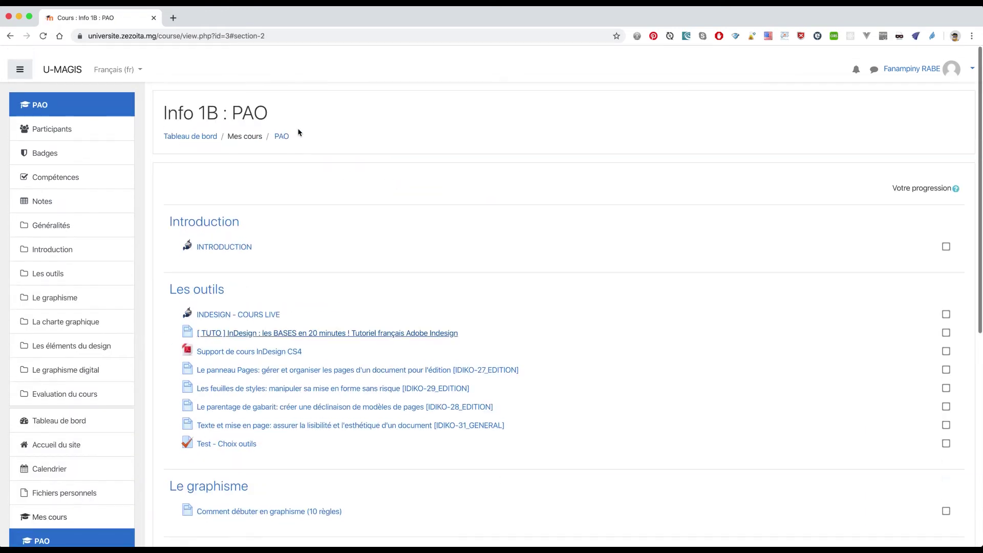
{"action": "left_click", "coordinate": [282, 129]}
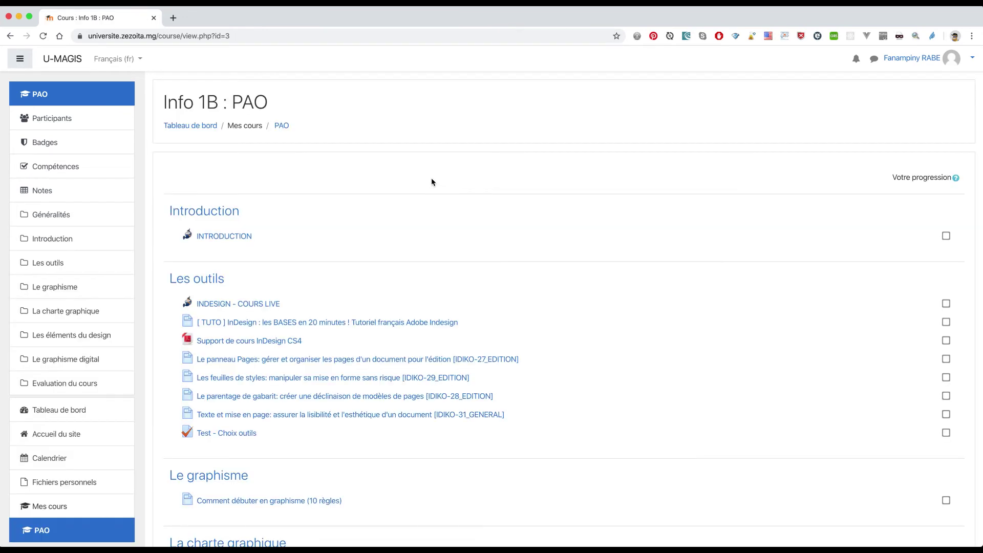
Examine the PAO course page from the Introduction and Les outils activities down to the Evaluation du cours section.
{"action": "scroll", "coordinate": [432, 181], "scroll_direction": "down", "scroll_amount": 4}
{"action": "scroll", "coordinate": [433, 182], "scroll_direction": "down", "scroll_amount": 3}
{"action": "scroll", "coordinate": [433, 183], "scroll_direction": "up", "scroll_amount": 8}
{"action": "scroll", "coordinate": [426, 174], "scroll_direction": "down", "scroll_amount": 8}
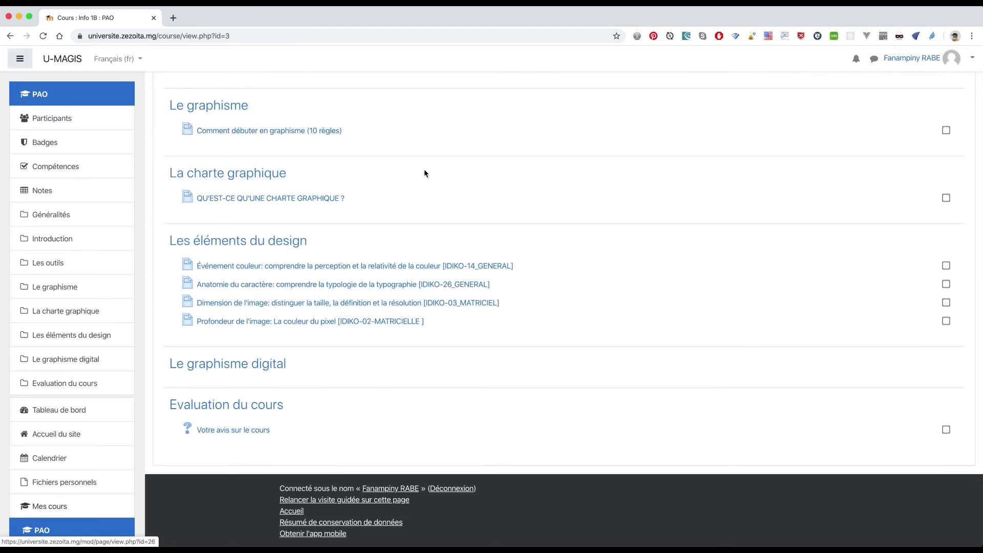
{"action": "scroll", "coordinate": [425, 174], "scroll_direction": "up", "scroll_amount": 8}
{"action": "scroll", "coordinate": [427, 173], "scroll_direction": "down", "scroll_amount": 2}
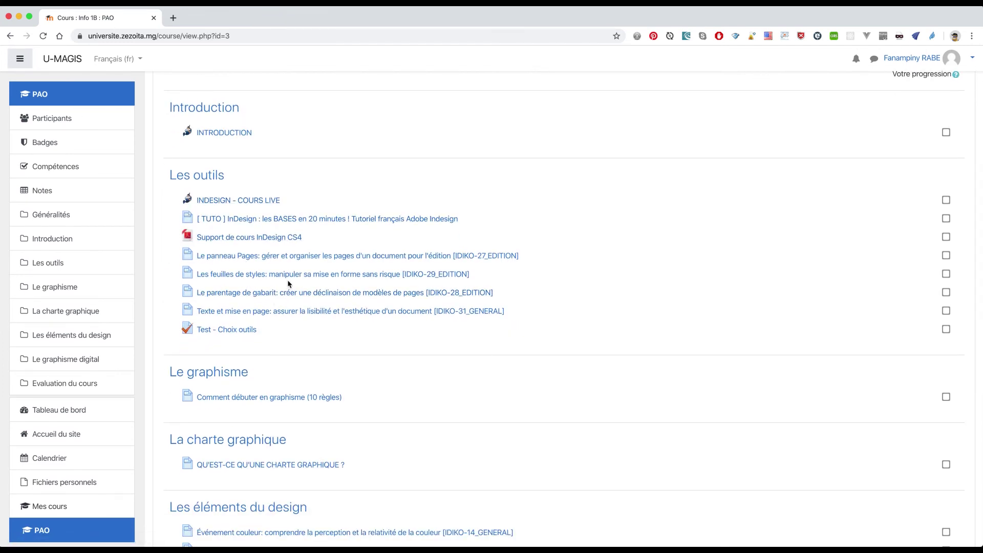
{"action": "scroll", "coordinate": [377, 343], "scroll_direction": "down", "scroll_amount": 5}
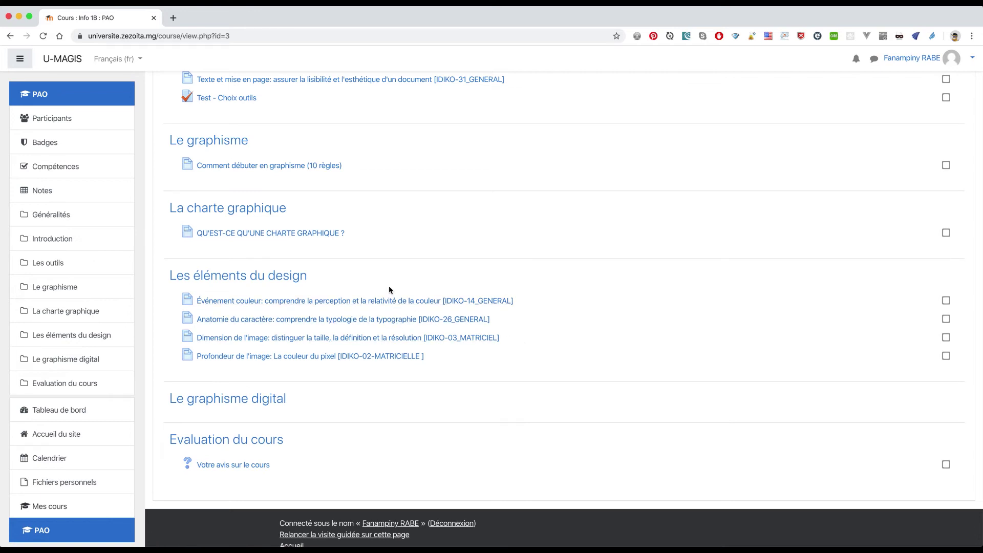
{"action": "scroll", "coordinate": [389, 290], "scroll_direction": "up", "scroll_amount": 10}
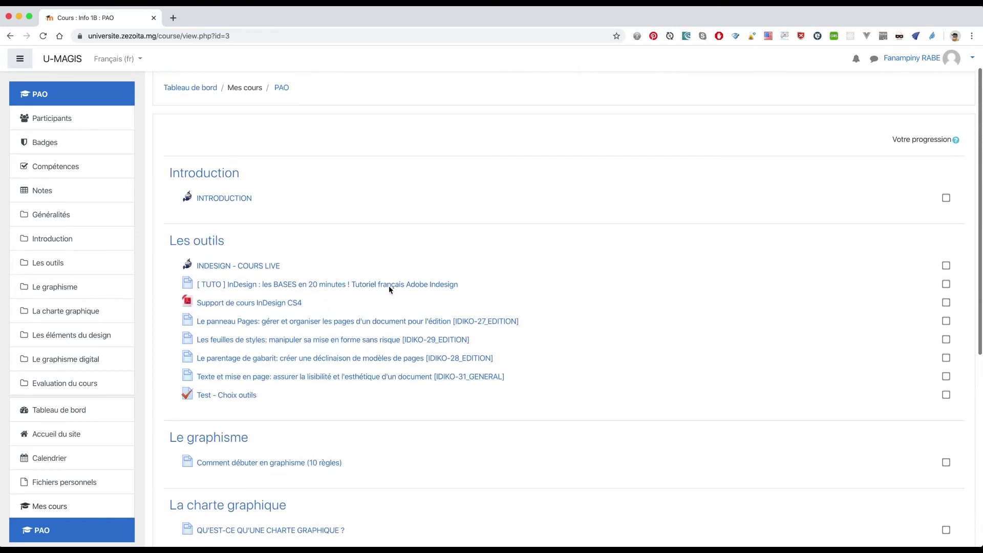
{"action": "scroll", "coordinate": [395, 289], "scroll_direction": "down", "scroll_amount": 11}
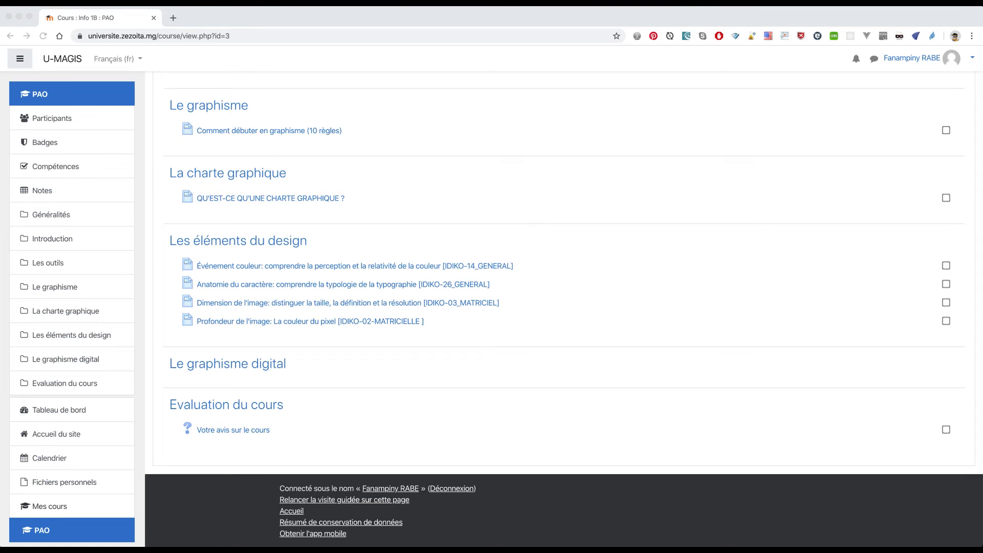
{"action": "left_click", "coordinate": [174, 18]}
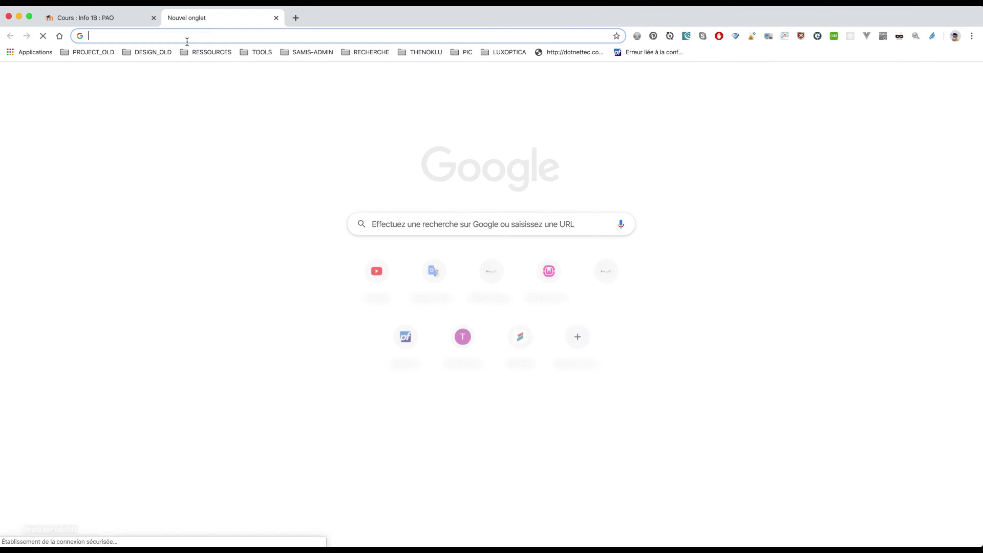
{"action": "type", "text": "https://school.moodledemo.net/"}
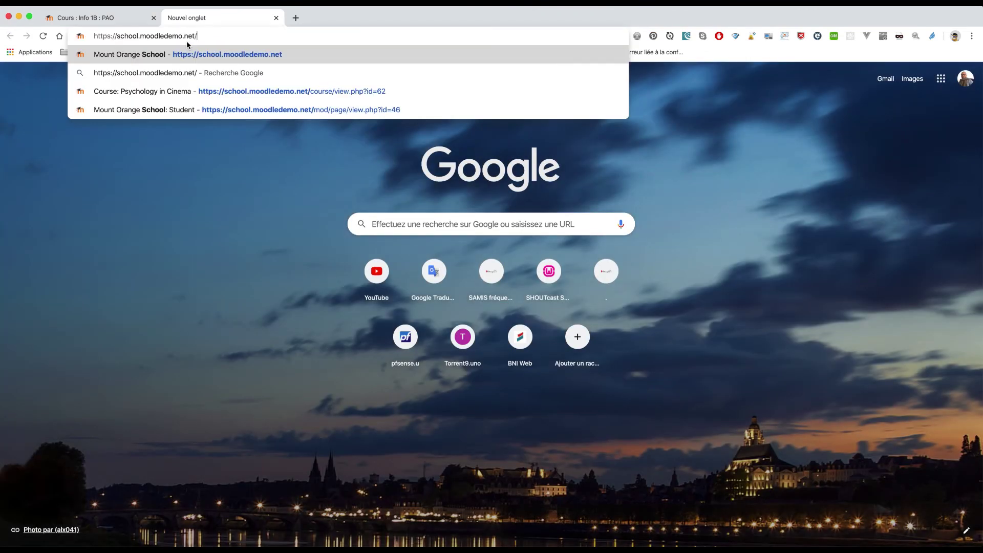
{"action": "key", "text": "Return"}
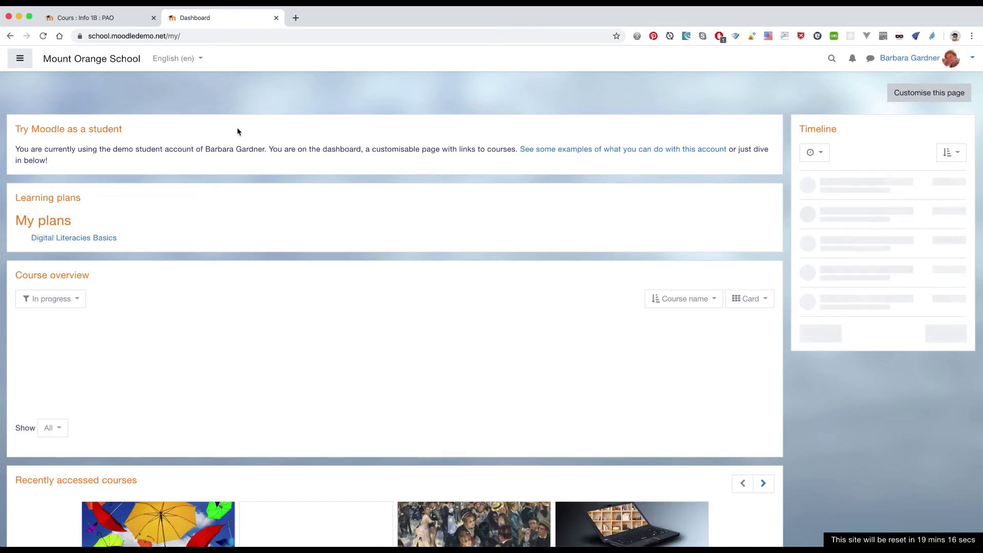
{"action": "scroll", "coordinate": [283, 197], "scroll_direction": "down", "scroll_amount": 2}
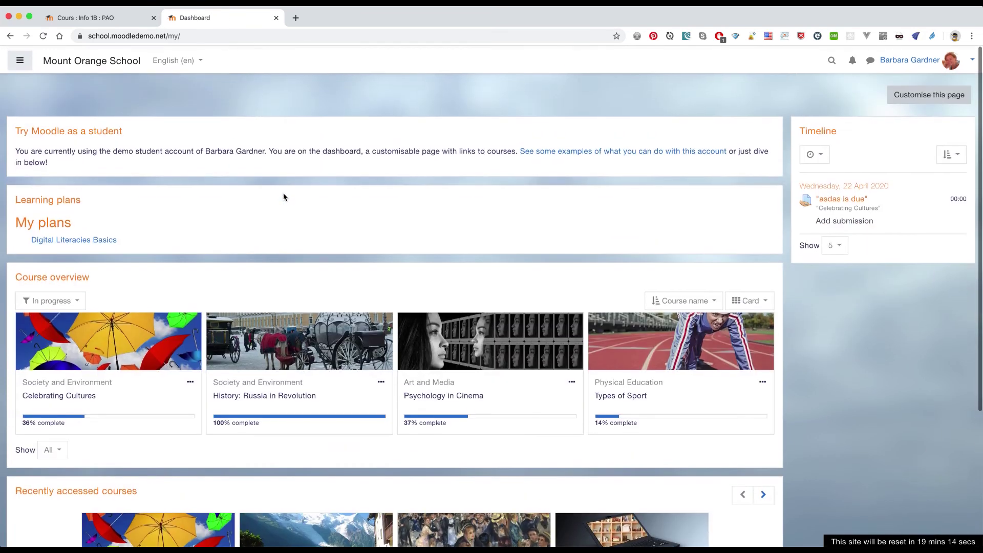
{"action": "scroll", "coordinate": [307, 170], "scroll_direction": "down", "scroll_amount": 4}
{"action": "scroll", "coordinate": [309, 170], "scroll_direction": "up", "scroll_amount": 4}
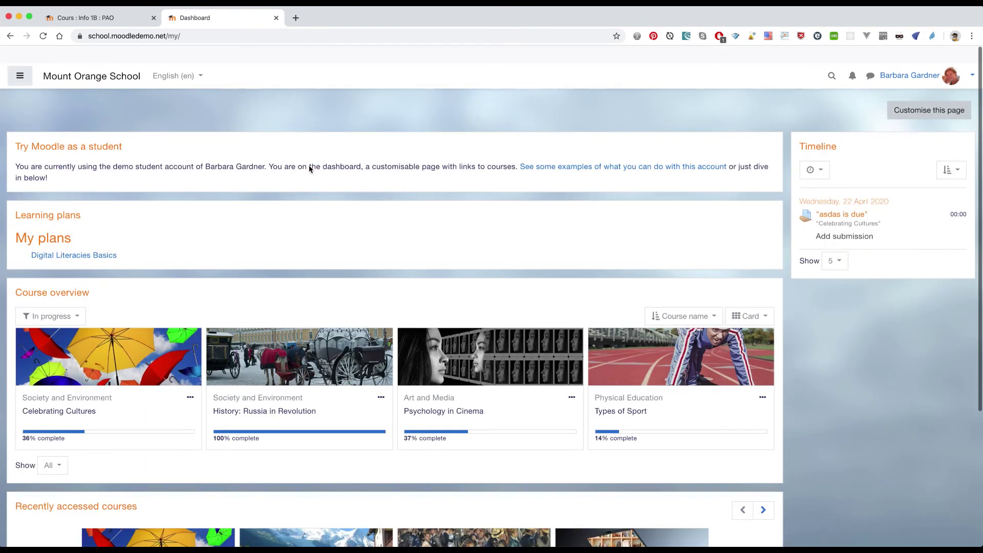
{"action": "scroll", "coordinate": [310, 169], "scroll_direction": "down", "scroll_amount": 4}
{"action": "scroll", "coordinate": [312, 169], "scroll_direction": "up", "scroll_amount": 2}
{"action": "scroll", "coordinate": [311, 169], "scroll_direction": "up", "scroll_amount": 3}
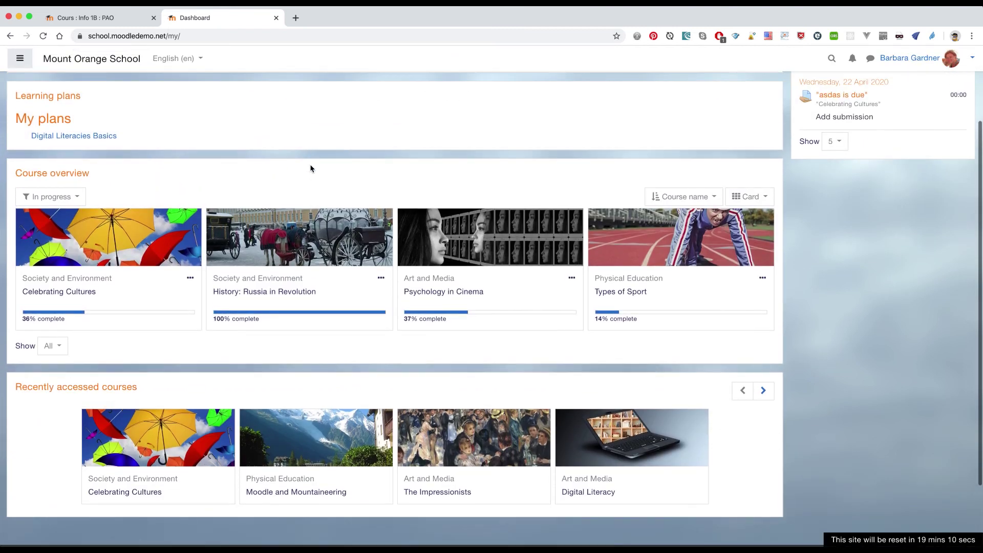
Expand the navigation drawer, open the Psych Cine course and look through its Course welcome and Background information activities.
{"action": "left_click", "coordinate": [20, 60]}
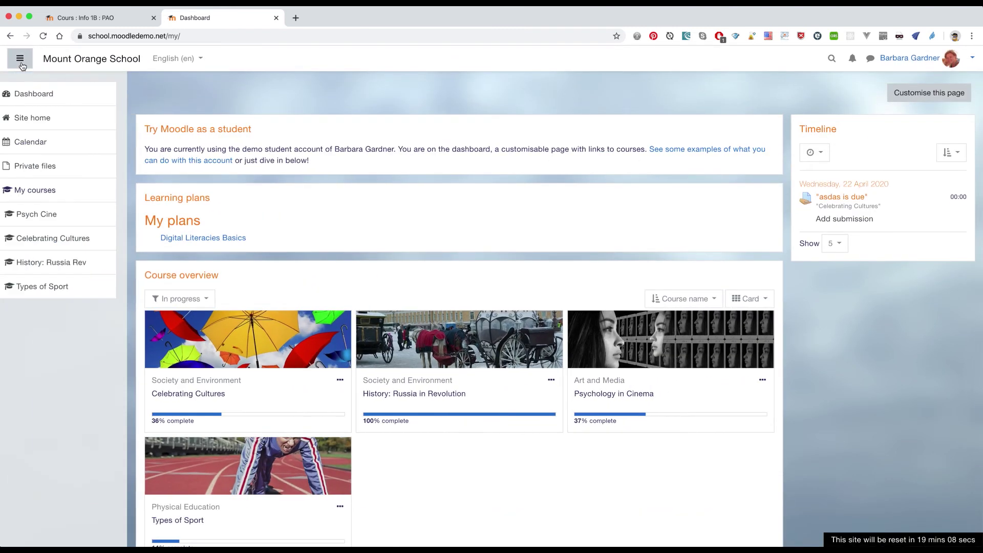
{"action": "left_click", "coordinate": [76, 216]}
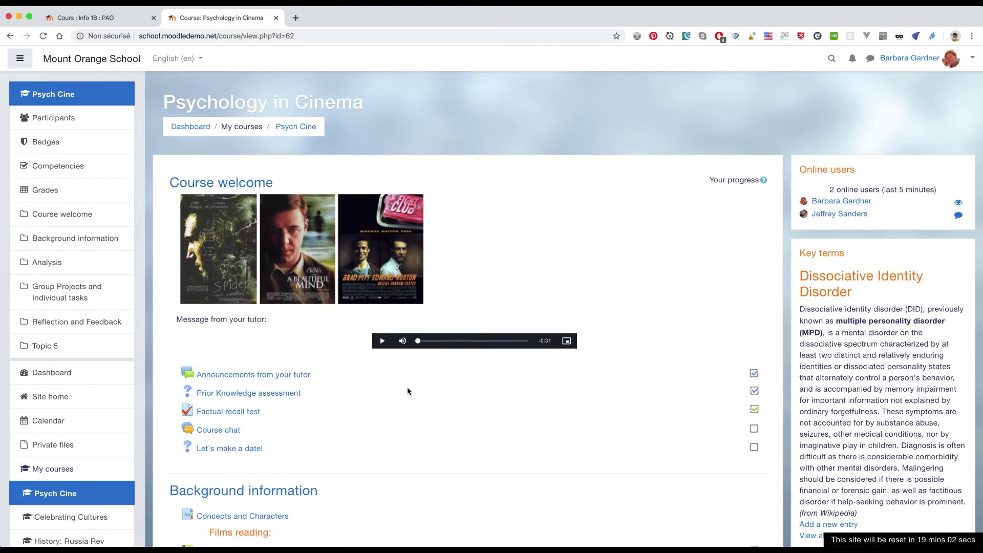
{"action": "scroll", "coordinate": [407, 387], "scroll_direction": "down", "scroll_amount": 3}
{"action": "scroll", "coordinate": [410, 387], "scroll_direction": "up", "scroll_amount": 3}
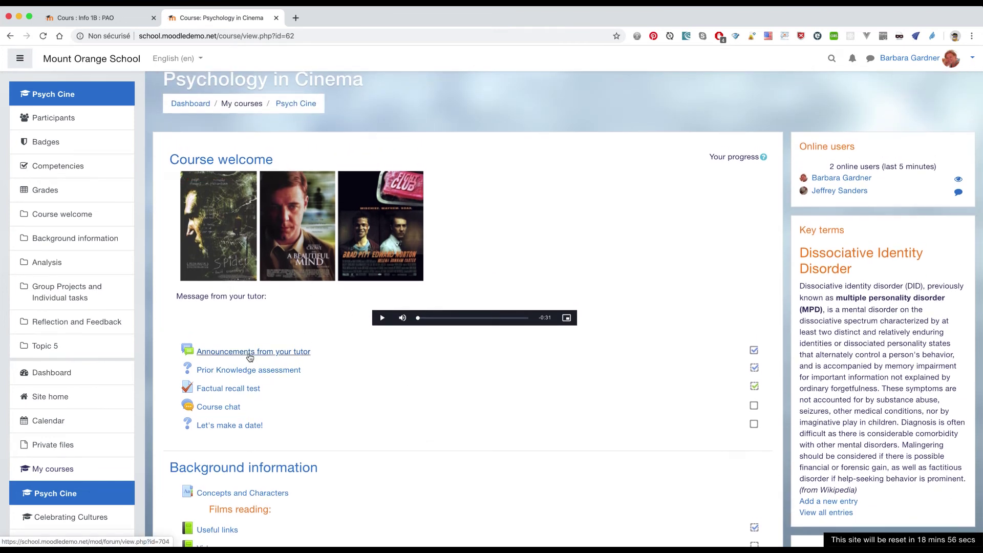
{"action": "scroll", "coordinate": [303, 391], "scroll_direction": "down", "scroll_amount": 1}
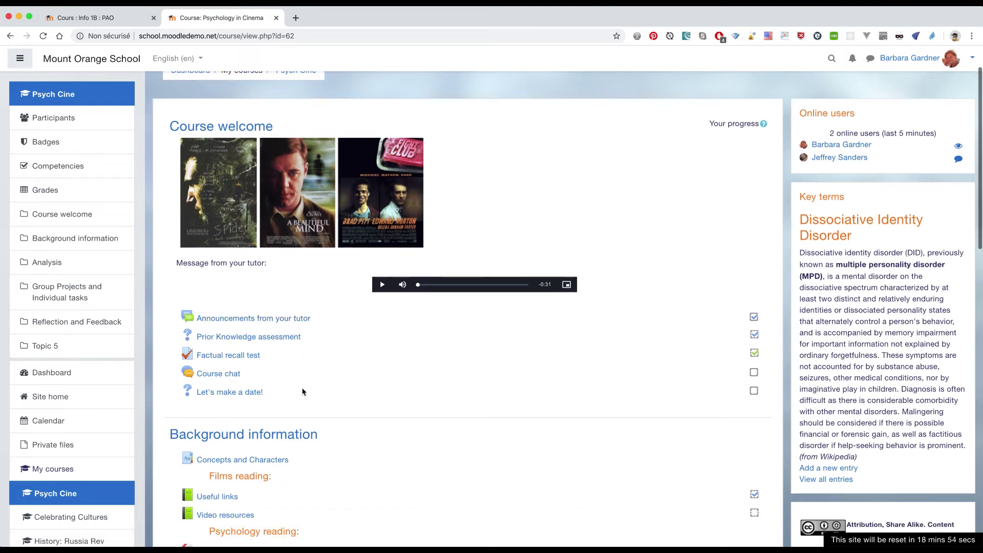
Open the Course chat activity in Psych Cine, enter its chat room, and close the chat window to return to the course page.
{"action": "scroll", "coordinate": [272, 340], "scroll_direction": "down", "scroll_amount": 2}
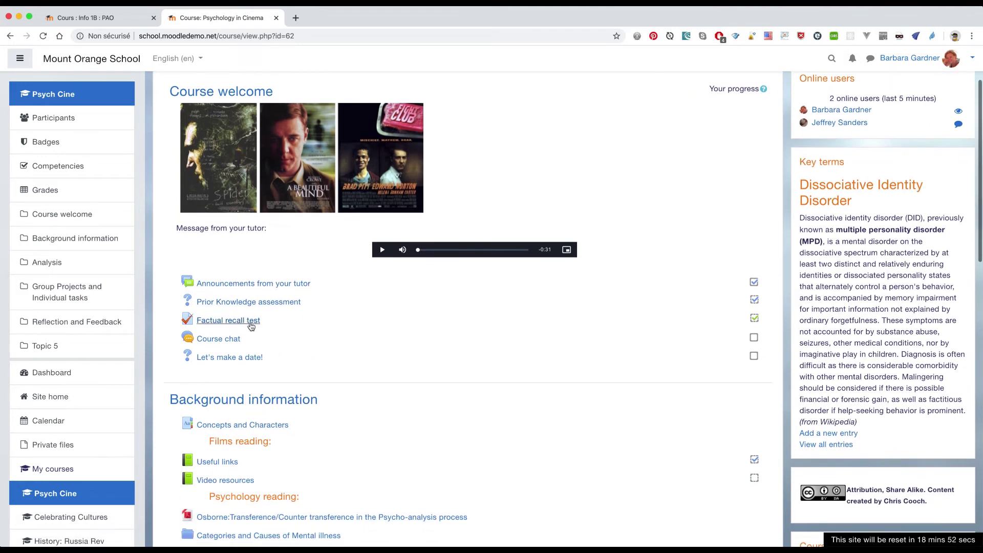
{"action": "left_click", "coordinate": [230, 313]}
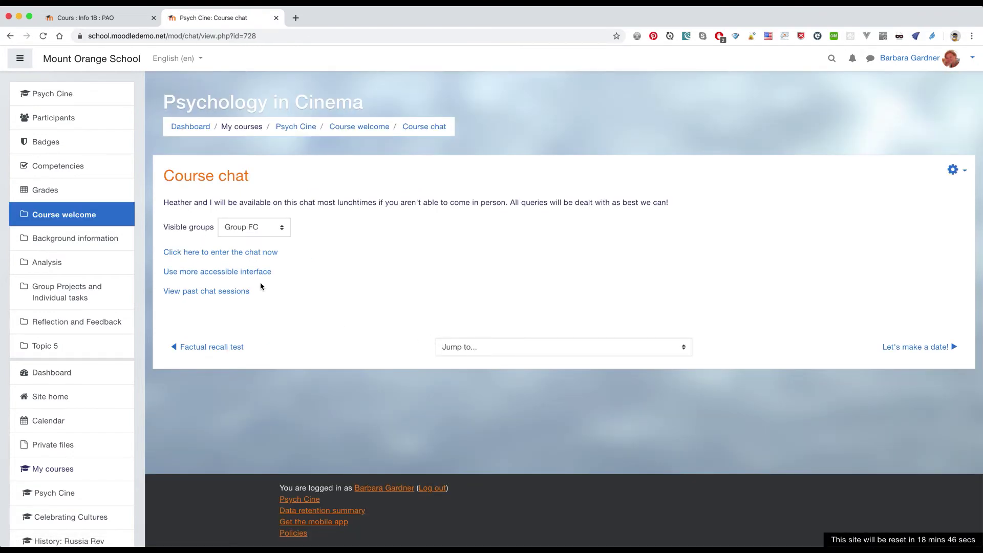
{"action": "left_click", "coordinate": [259, 253]}
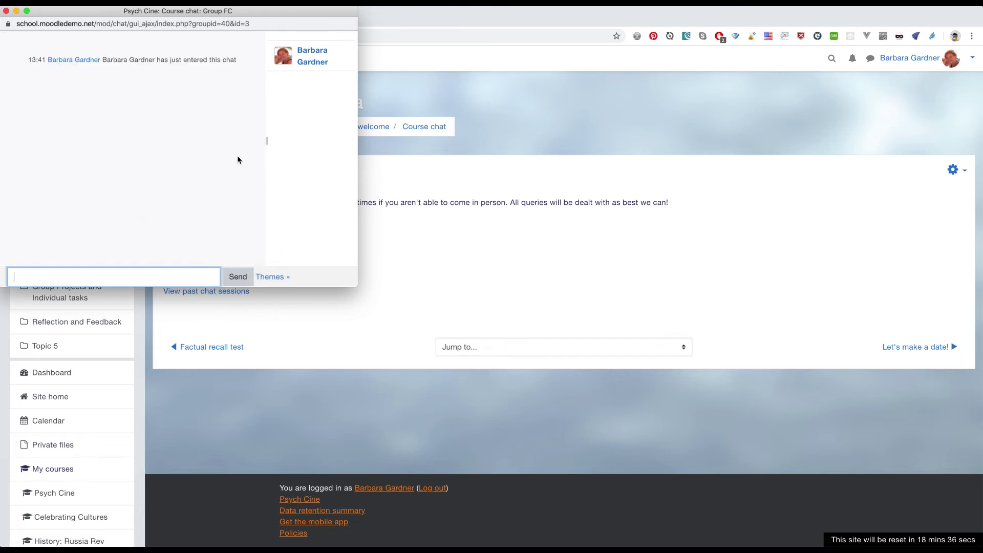
{"action": "left_click", "coordinate": [7, 10]}
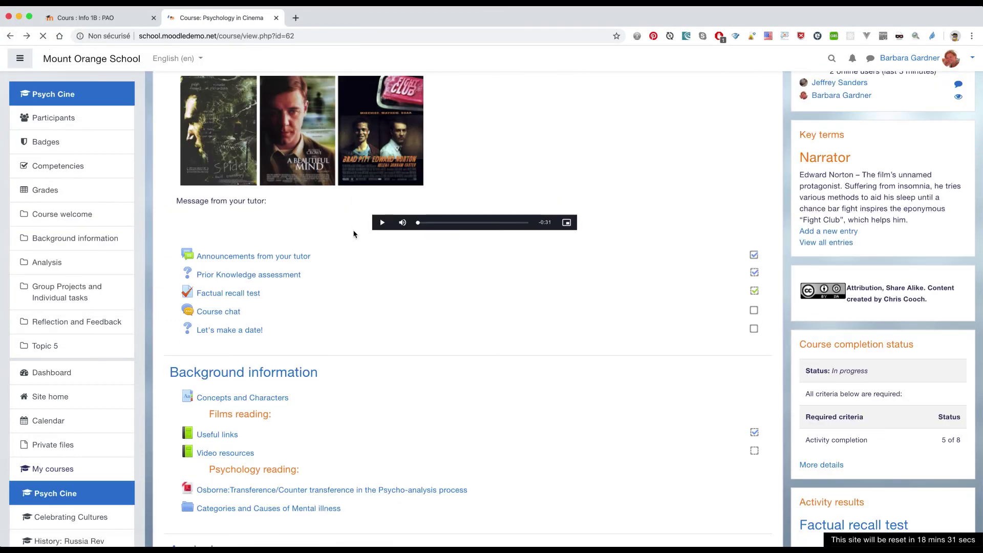
Switch to the PAO course, save "Très mauvais" as the answer to Votre avis sur le cours, and return to the course page.
{"action": "left_click", "coordinate": [120, 20]}
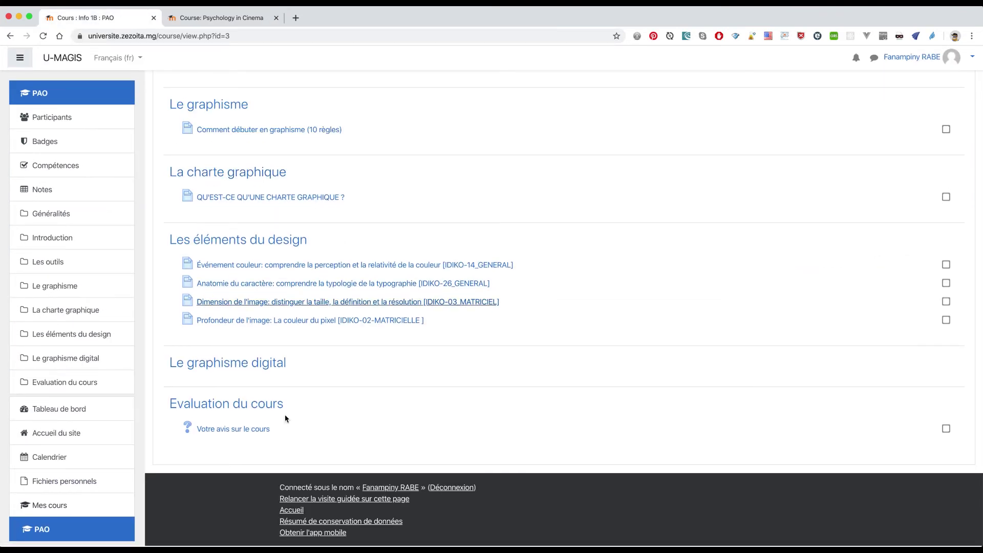
{"action": "left_click", "coordinate": [231, 435]}
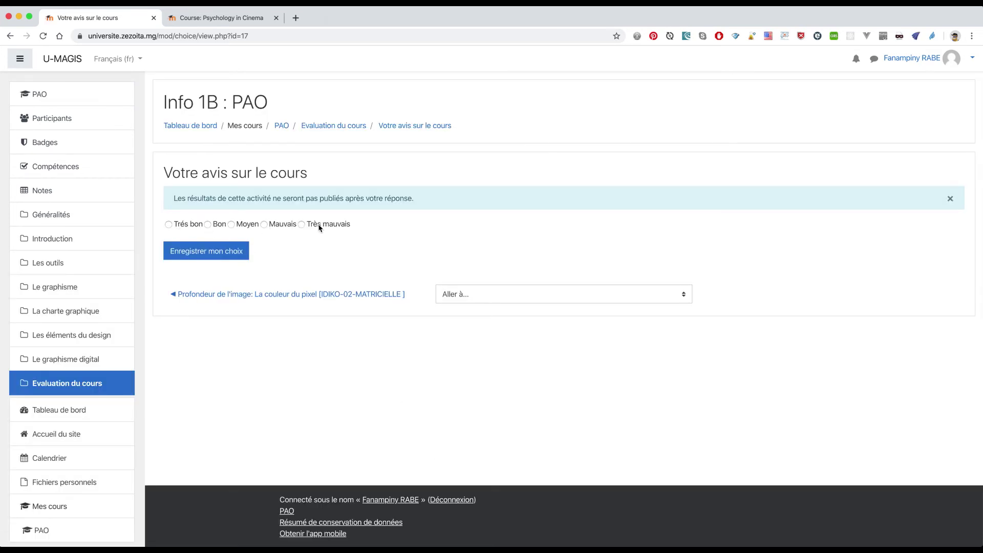
{"action": "left_click", "coordinate": [226, 252]}
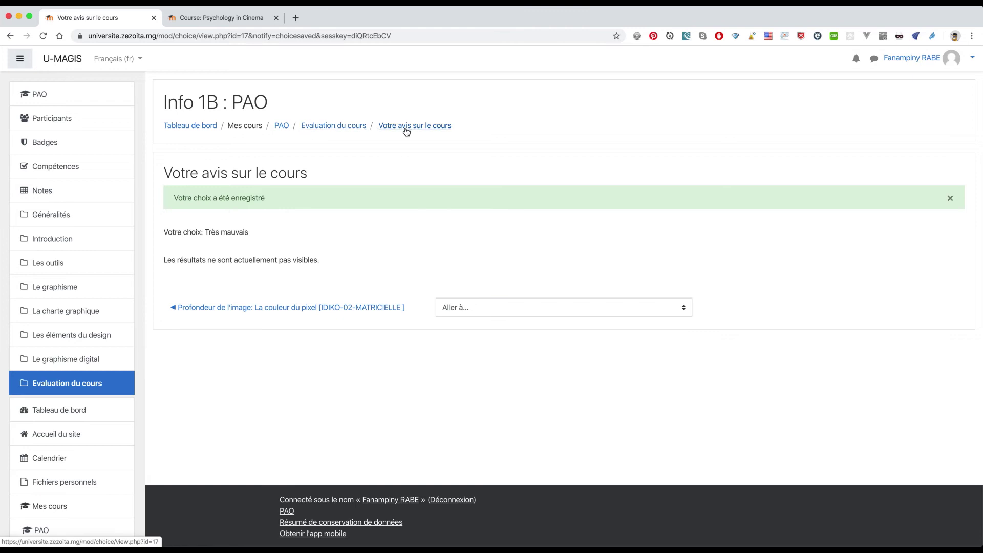
{"action": "left_click", "coordinate": [286, 130]}
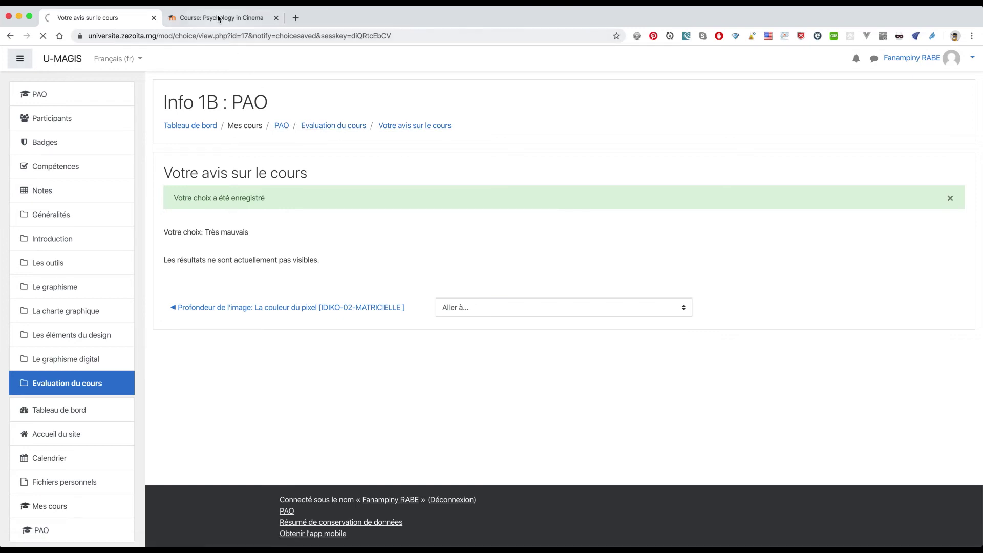
Switch back to the Psych Cine course and examine its Background information, Analysis, and Group Projects and Individual tasks sections.
{"action": "left_click", "coordinate": [219, 19]}
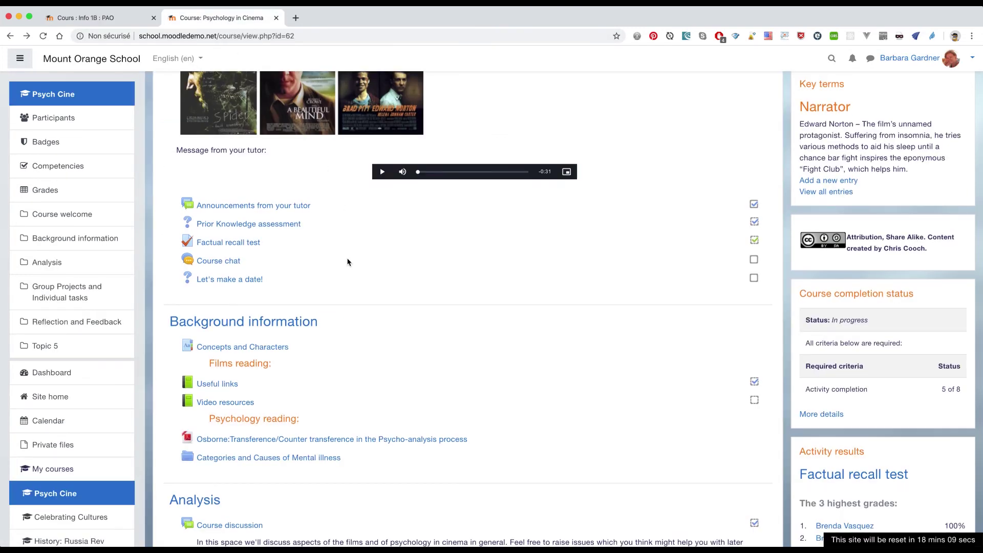
{"action": "scroll", "coordinate": [348, 261], "scroll_direction": "down", "scroll_amount": 5}
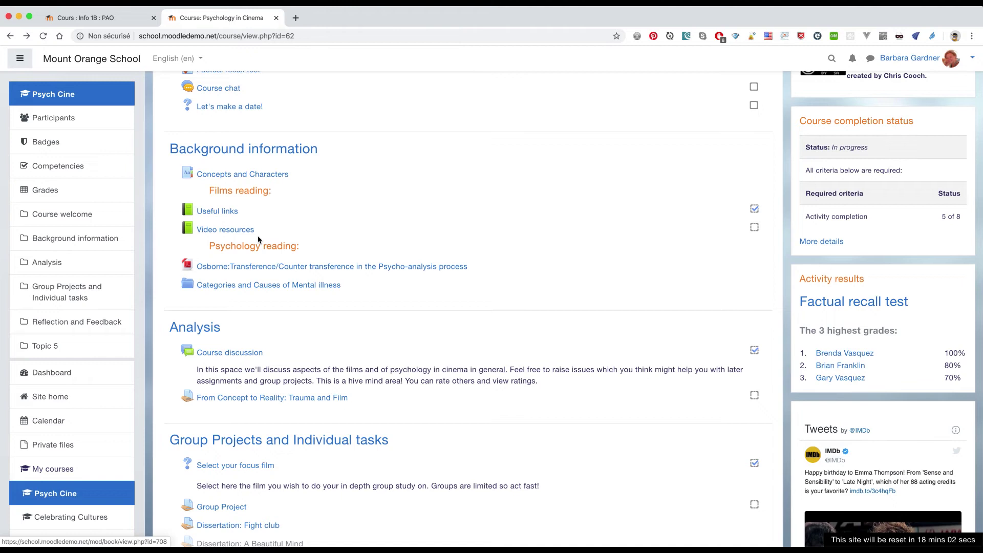
{"action": "scroll", "coordinate": [226, 215], "scroll_direction": "down", "scroll_amount": 5}
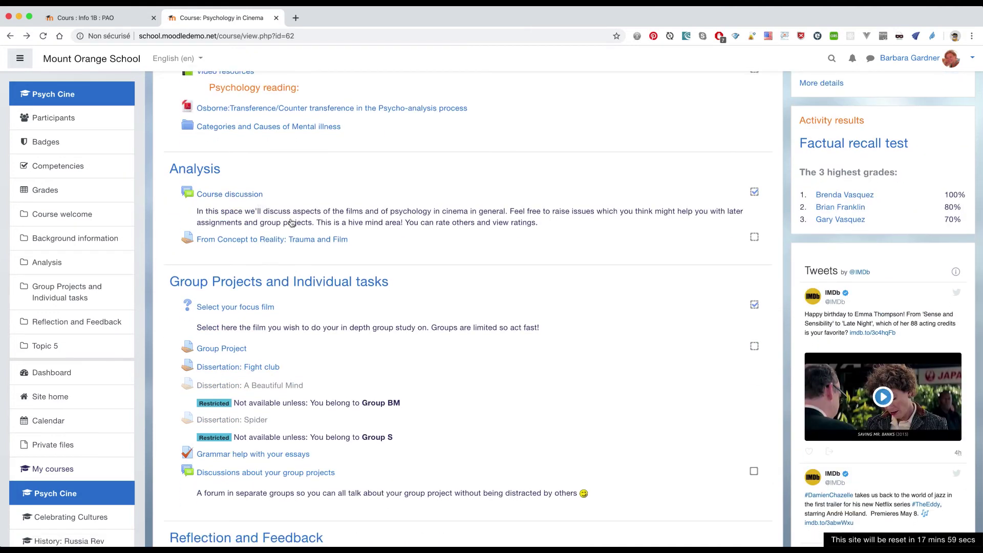
{"action": "scroll", "coordinate": [352, 303], "scroll_direction": "down", "scroll_amount": 3}
{"action": "scroll", "coordinate": [259, 180], "scroll_direction": "up", "scroll_amount": 7}
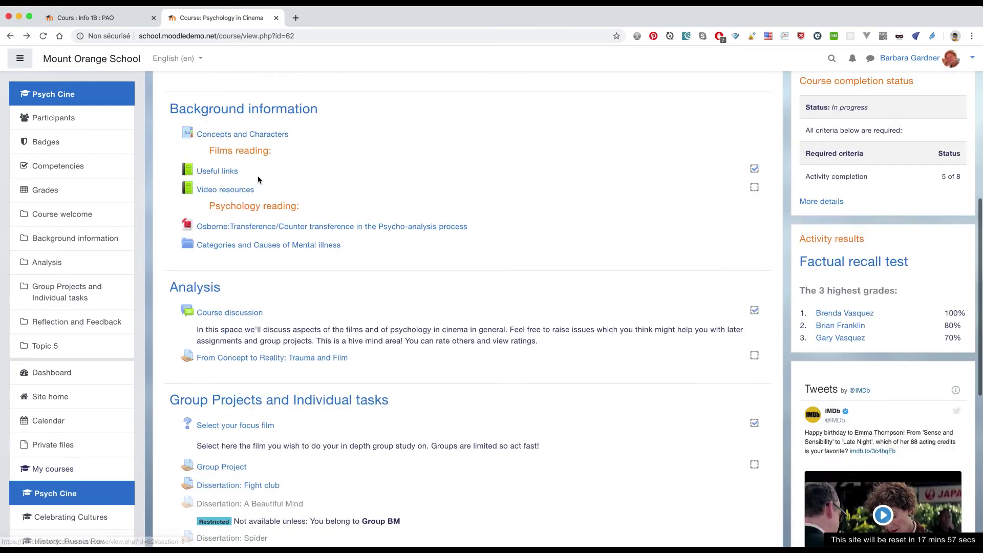
{"action": "scroll", "coordinate": [246, 359], "scroll_direction": "up", "scroll_amount": 10}
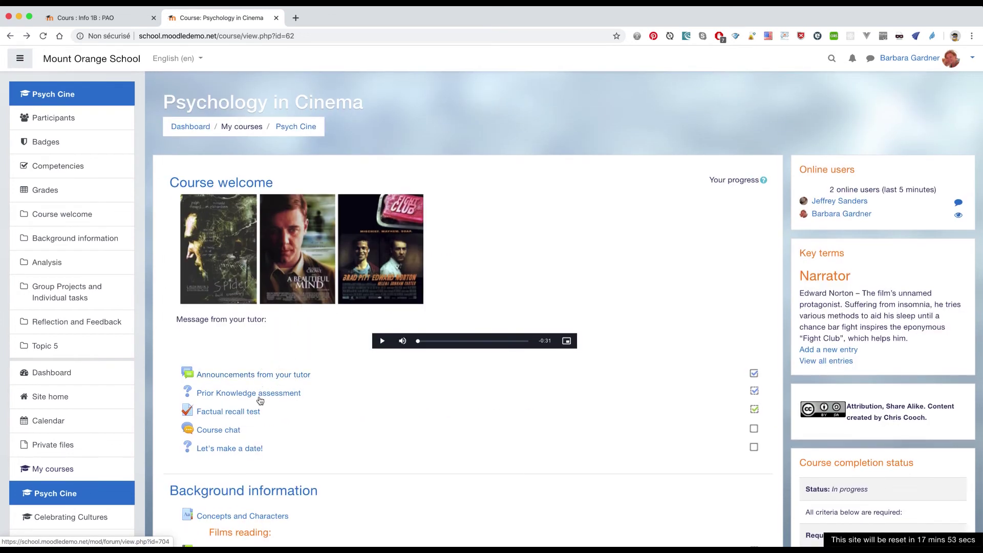
Open Survey: COLLES under Reflection and Feedback, look through all its questions, and return to the course page.
{"action": "scroll", "coordinate": [274, 417], "scroll_direction": "down", "scroll_amount": 15}
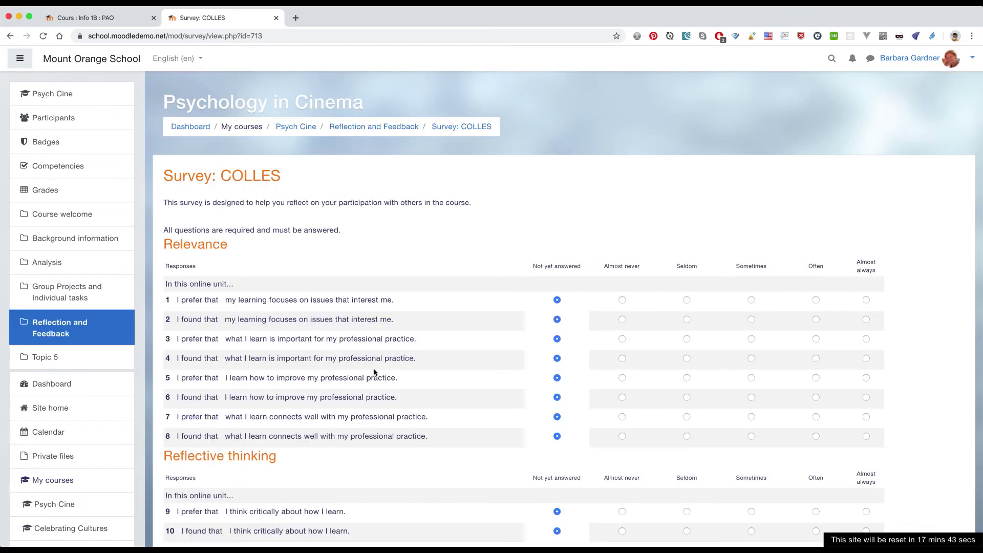
{"action": "scroll", "coordinate": [374, 372], "scroll_direction": "down", "scroll_amount": 6}
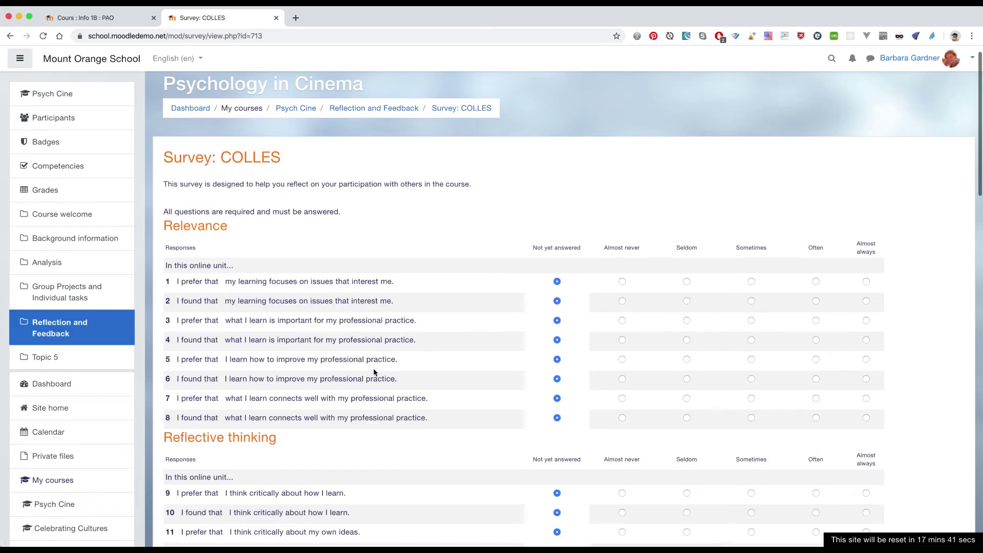
{"action": "scroll", "coordinate": [374, 370], "scroll_direction": "down", "scroll_amount": 10}
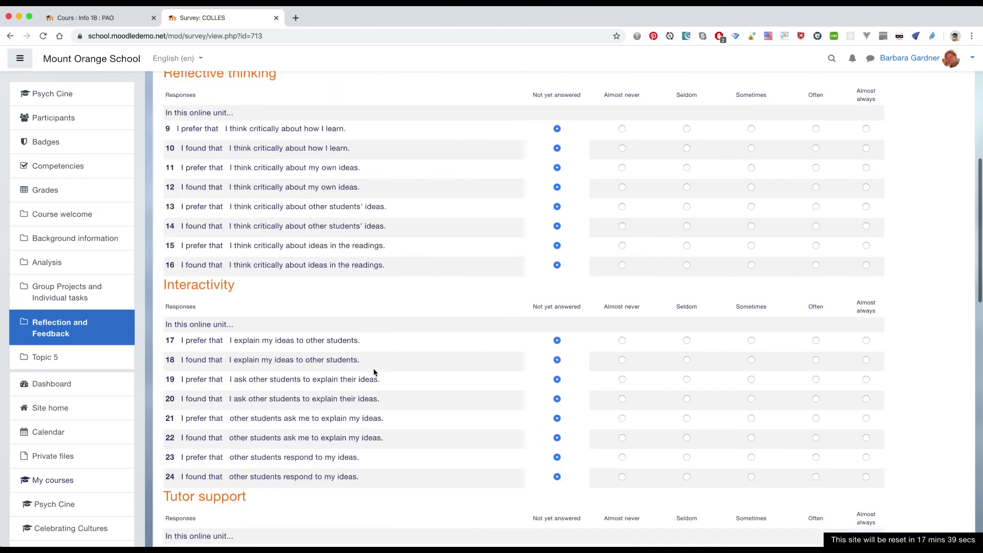
{"action": "scroll", "coordinate": [373, 368], "scroll_direction": "down", "scroll_amount": 8}
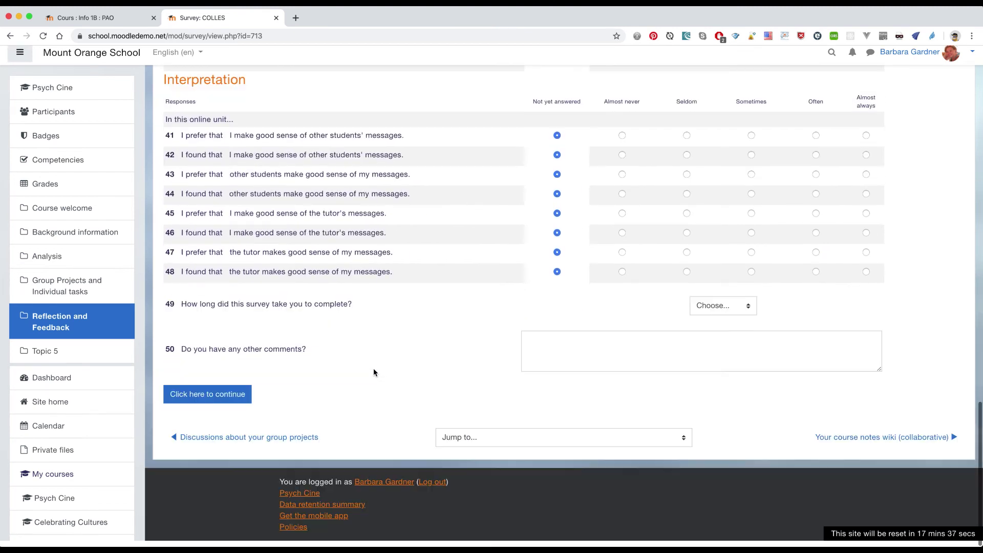
{"action": "scroll", "coordinate": [373, 368], "scroll_direction": "up", "scroll_amount": 17}
{"action": "scroll", "coordinate": [374, 368], "scroll_direction": "up", "scroll_amount": 8}
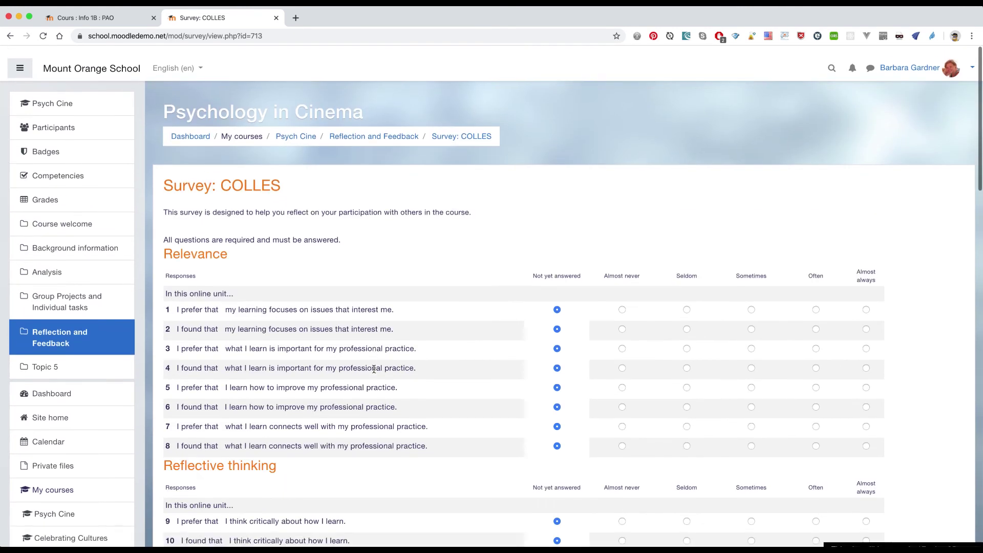
{"action": "left_click", "coordinate": [6, 37]}
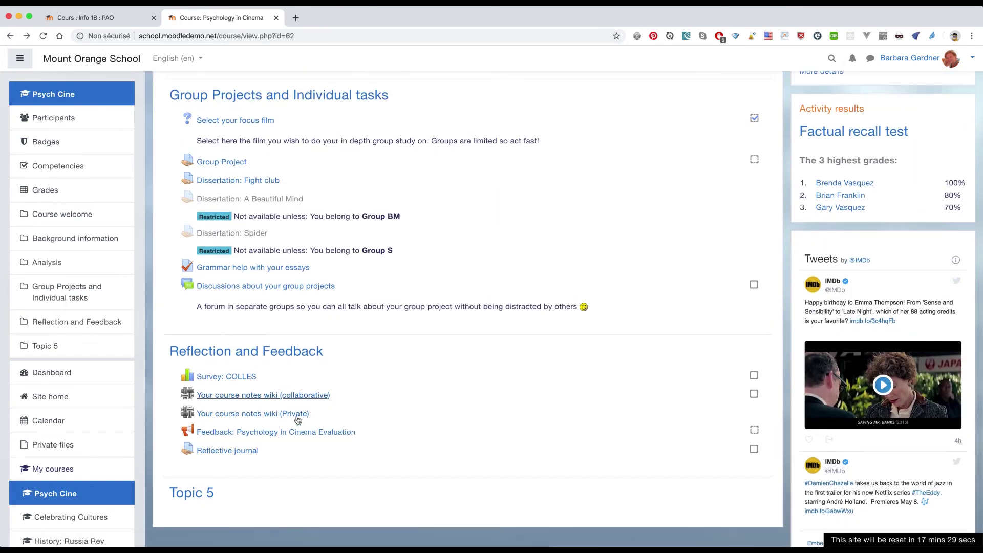
Open the questions of Feedback: Psychology in Cinema Evaluation to view the form, and return to the course page without answering.
{"action": "left_click", "coordinate": [294, 433]}
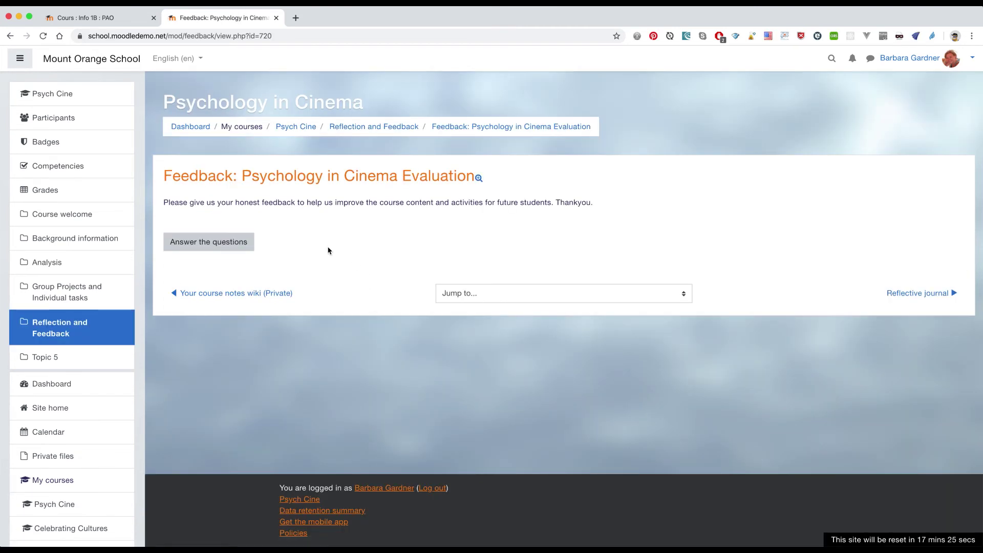
{"action": "left_click", "coordinate": [213, 243]}
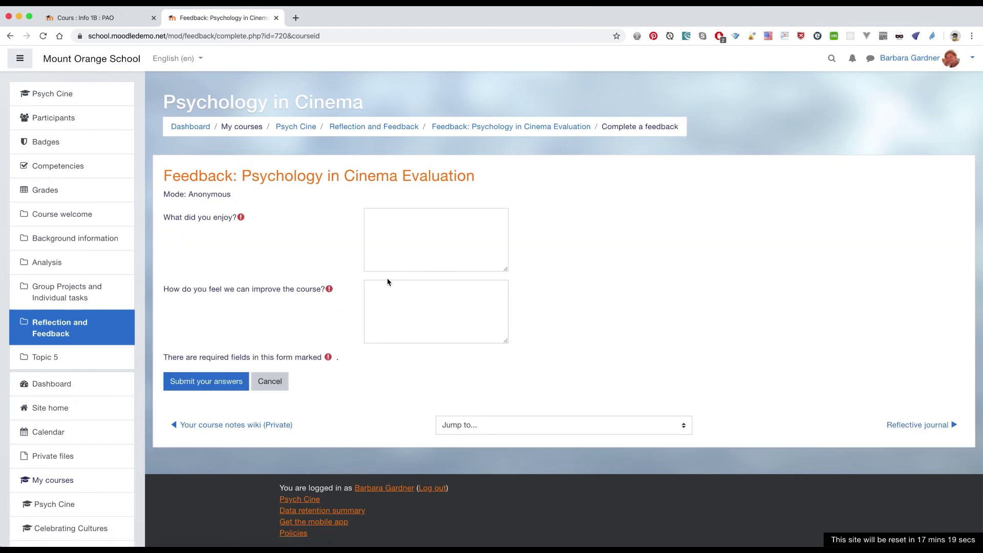
{"action": "left_click", "coordinate": [12, 38]}
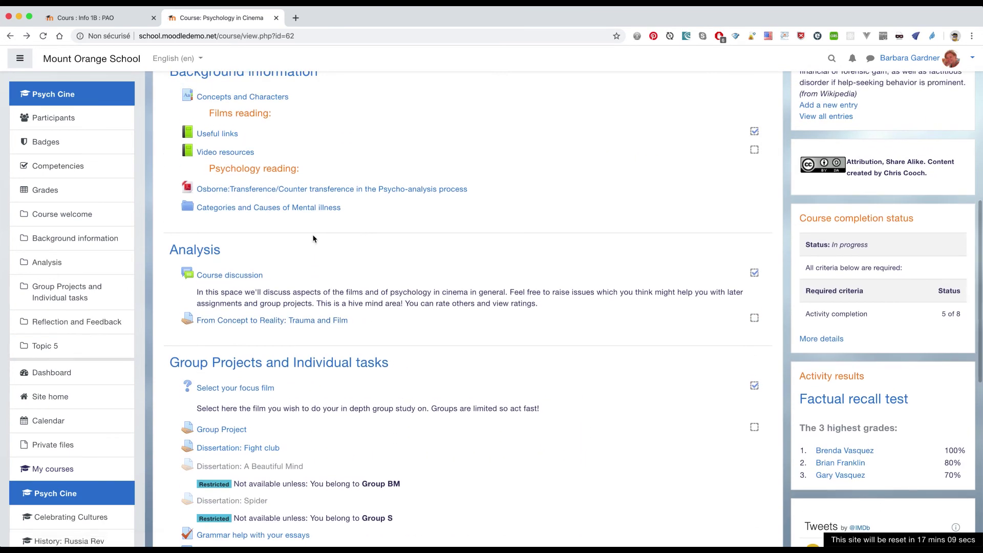
Review the whole Psych Cine course page from Course welcome down to Topic 5.
{"action": "scroll", "coordinate": [314, 239], "scroll_direction": "up", "scroll_amount": 2}
{"action": "scroll", "coordinate": [314, 239], "scroll_direction": "down", "scroll_amount": 3}
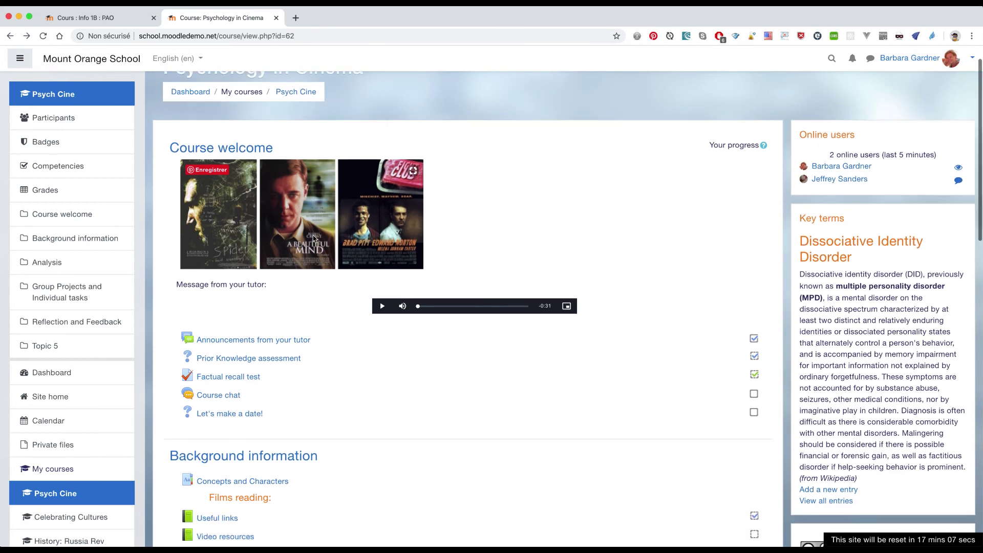
{"action": "scroll", "coordinate": [313, 240], "scroll_direction": "down", "scroll_amount": 15}
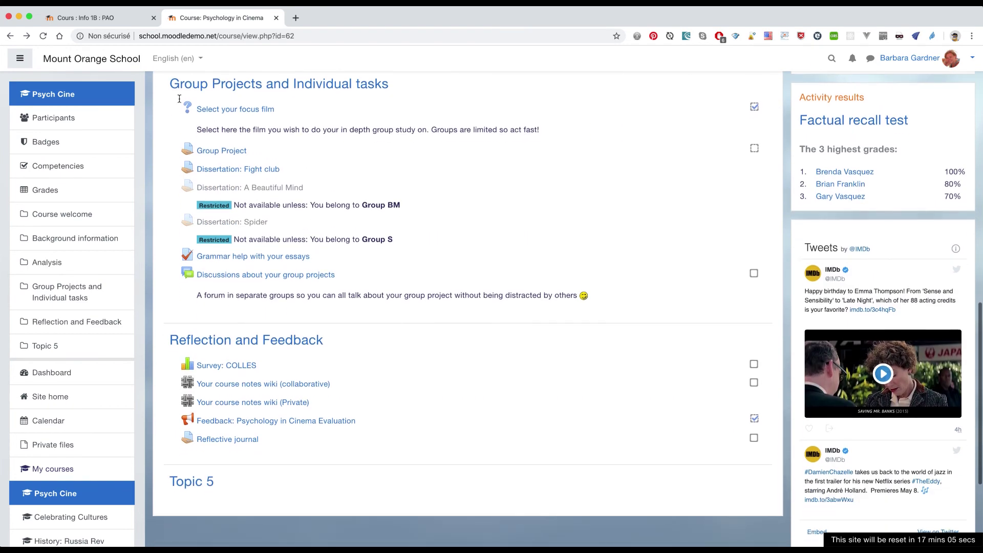
{"action": "scroll", "coordinate": [332, 195], "scroll_direction": "up", "scroll_amount": 9}
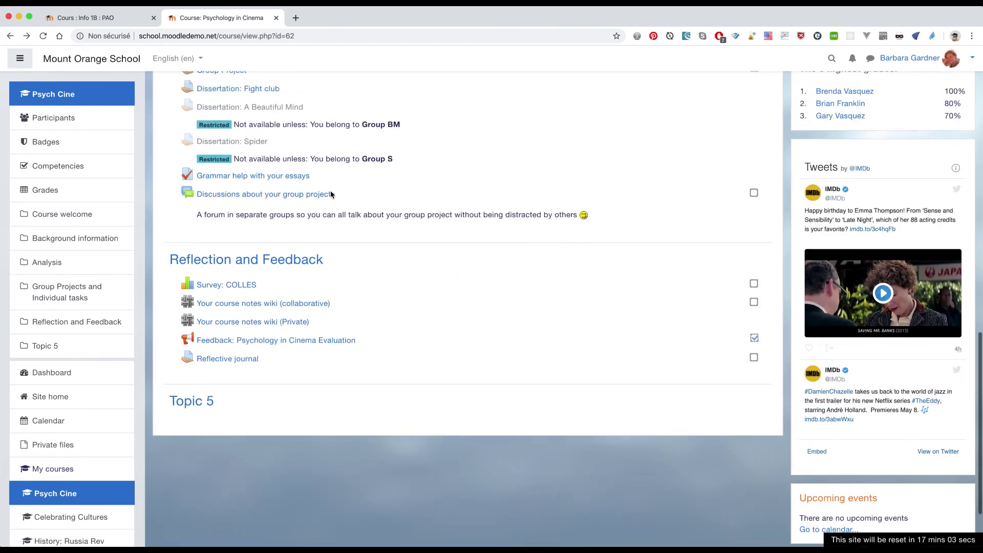
{"action": "scroll", "coordinate": [331, 195], "scroll_direction": "up", "scroll_amount": 8}
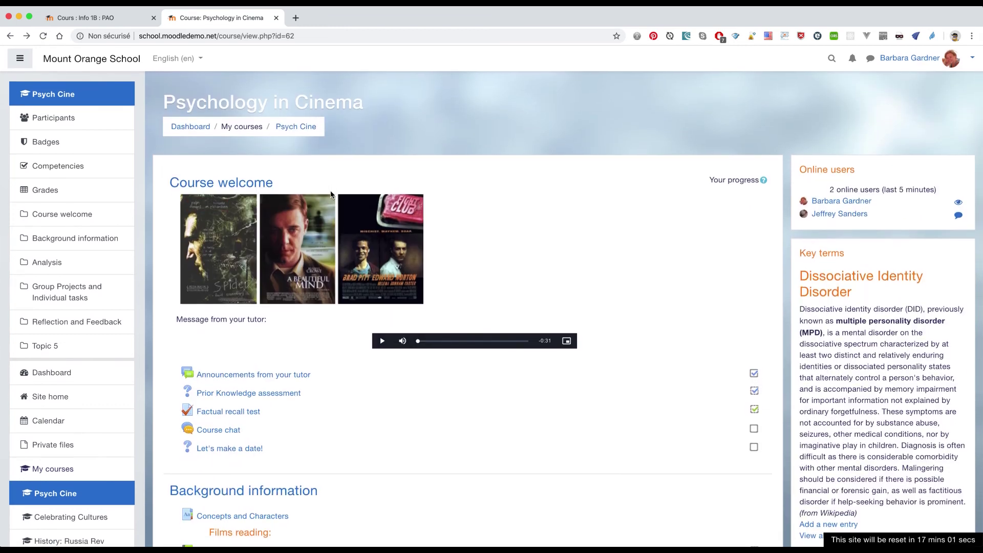
{"action": "scroll", "coordinate": [417, 205], "scroll_direction": "down", "scroll_amount": 20}
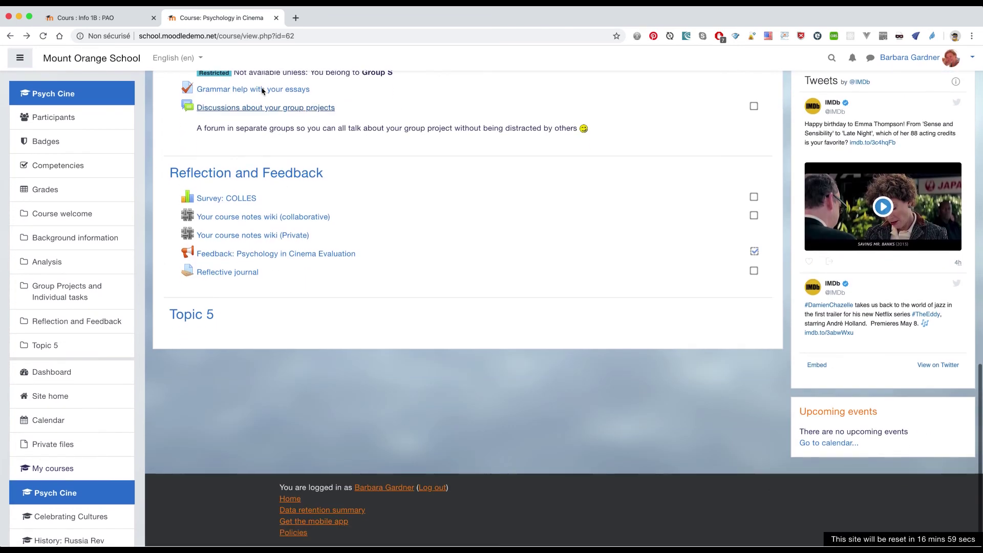
Open moodle.org in a new browser tab and enter the Mount Orange School demonstration site from its demo page.
{"action": "left_click", "coordinate": [296, 18]}
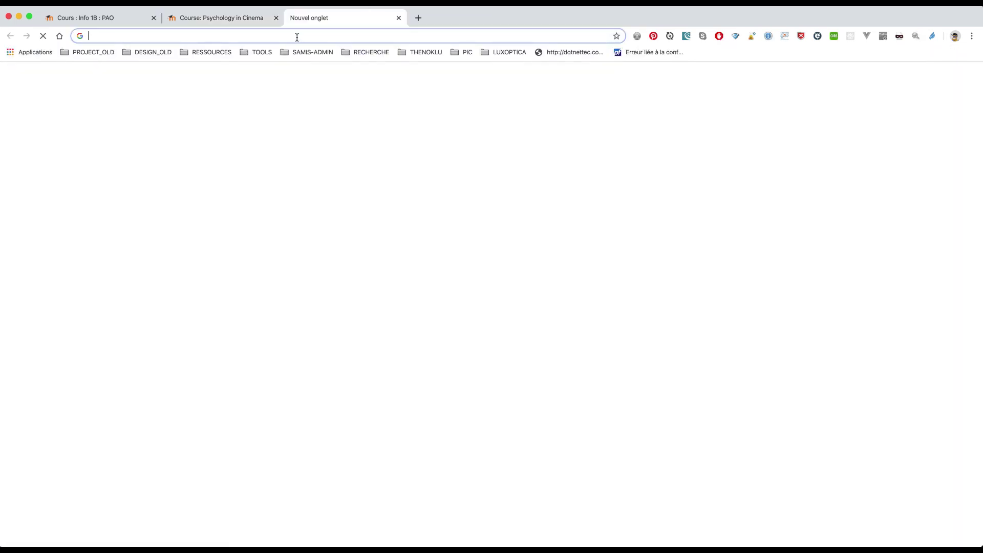
{"action": "type", "text": "moodle.org"}
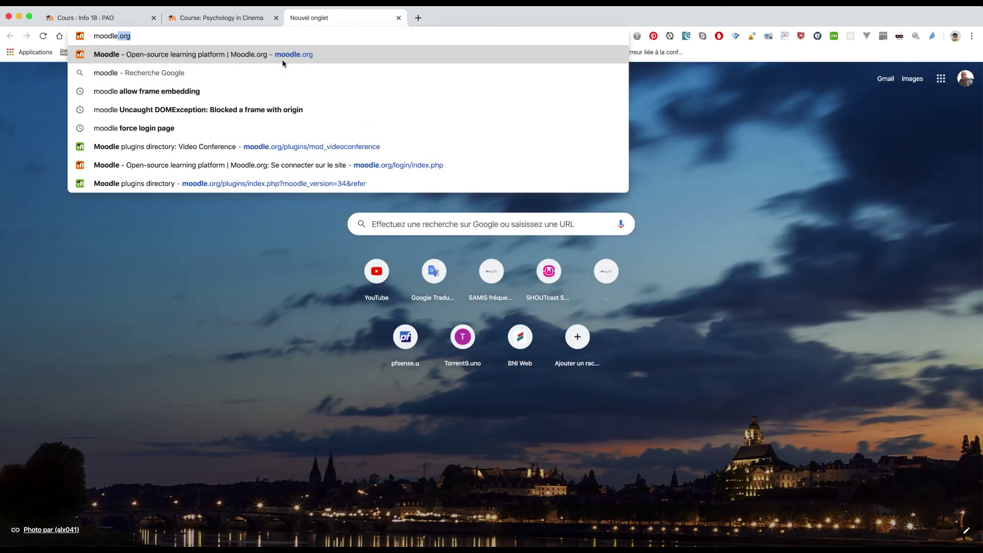
{"action": "key", "text": "Return"}
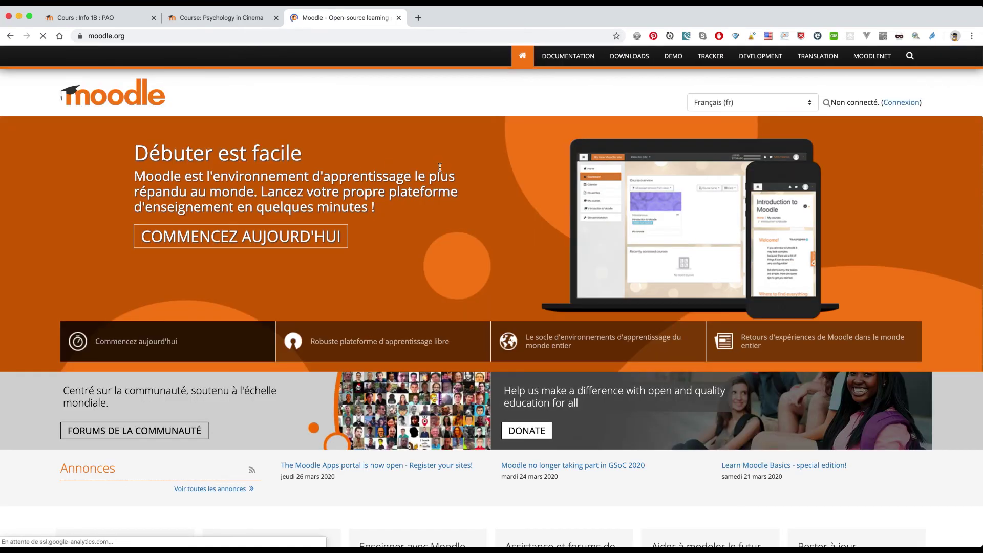
{"action": "left_click", "coordinate": [675, 60]}
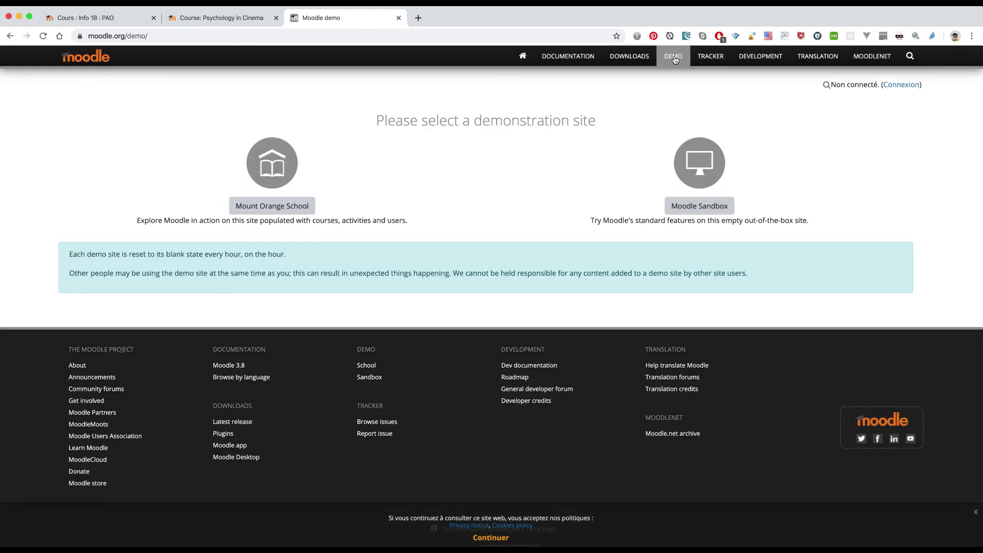
{"action": "left_click", "coordinate": [258, 211]}
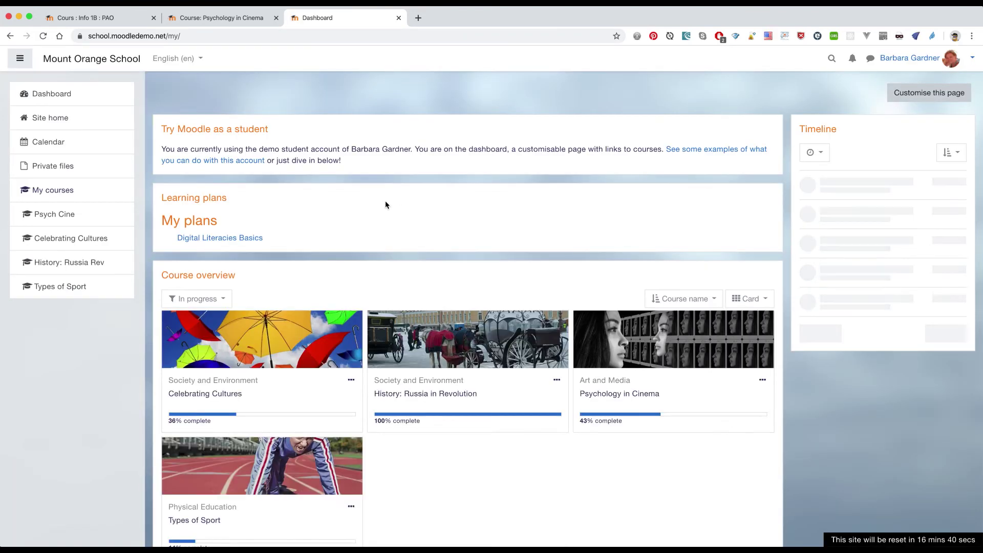
Log out of the demo student account and reload the Mount Orange School home page.
{"action": "scroll", "coordinate": [386, 205], "scroll_direction": "down", "scroll_amount": 3}
{"action": "scroll", "coordinate": [386, 205], "scroll_direction": "up", "scroll_amount": 3}
{"action": "left_click", "coordinate": [928, 60]}
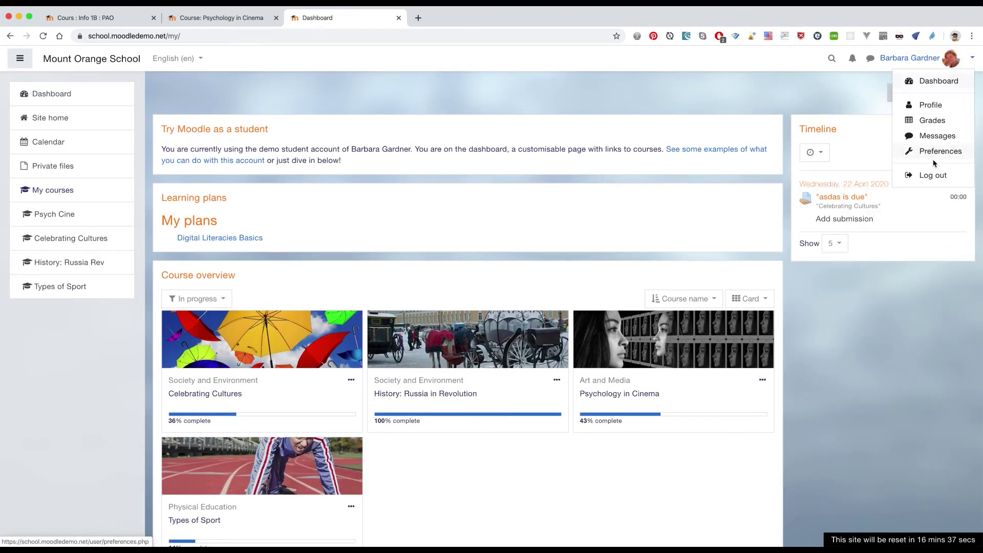
{"action": "left_click", "coordinate": [925, 175]}
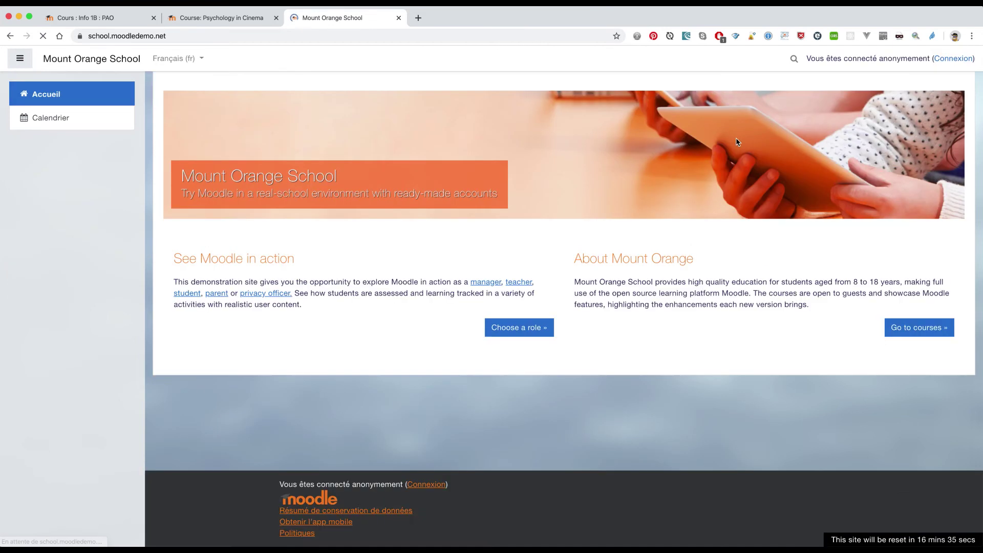
{"action": "left_click", "coordinate": [203, 35]}
{"action": "left_click", "coordinate": [42, 38]}
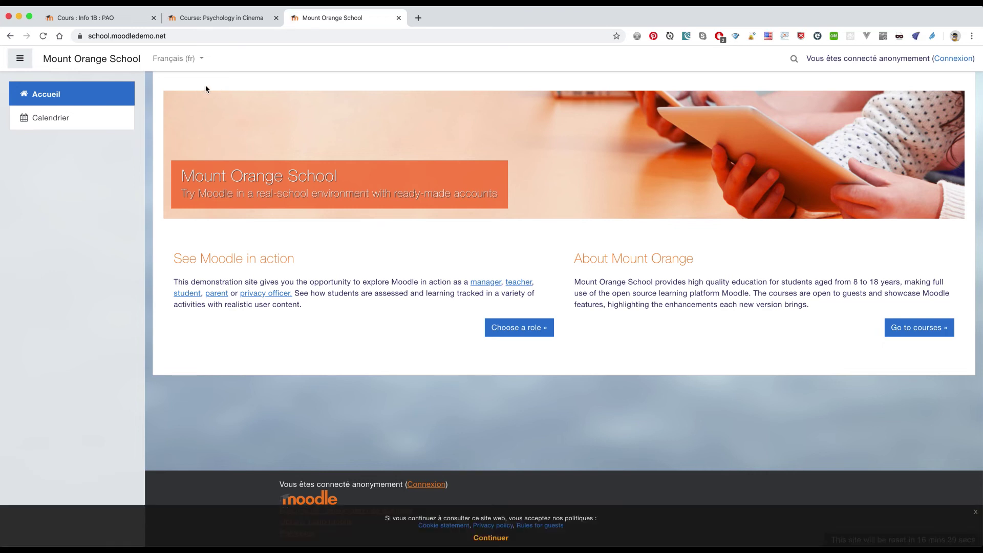
Open the Mount Orange School login page and examine the sign-in details offered for the demo roles.
{"action": "left_click", "coordinate": [945, 59]}
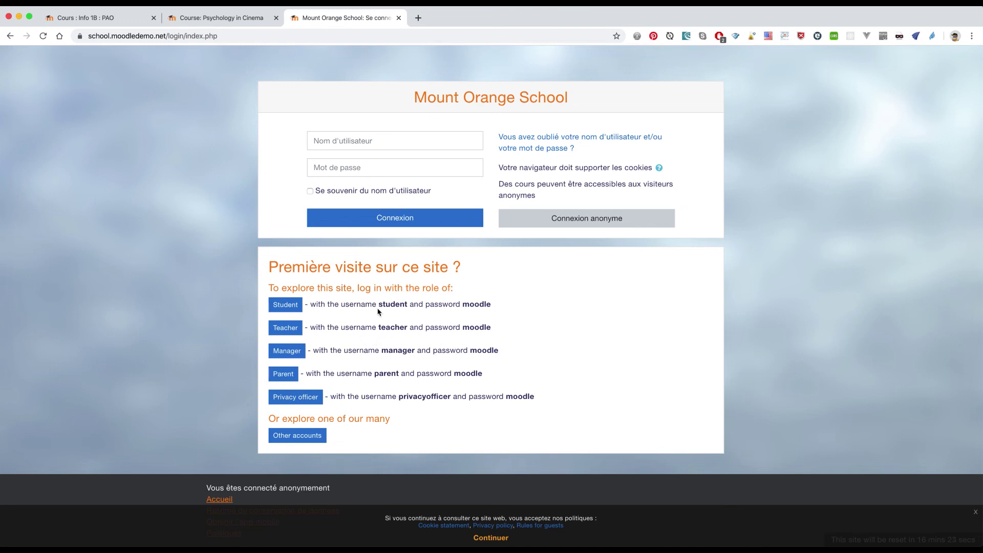
{"action": "double_click", "coordinate": [388, 306]}
{"action": "double_click", "coordinate": [389, 327]}
{"action": "left_click_drag", "start_coordinate": [502, 307], "coordinate": [310, 305]}
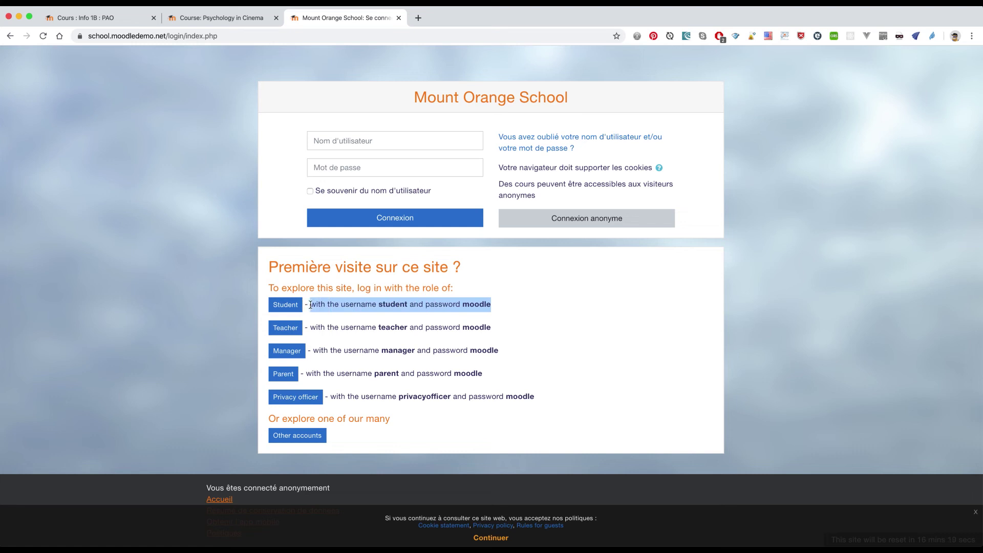
{"action": "double_click", "coordinate": [393, 306]}
{"action": "left_click", "coordinate": [346, 145]}
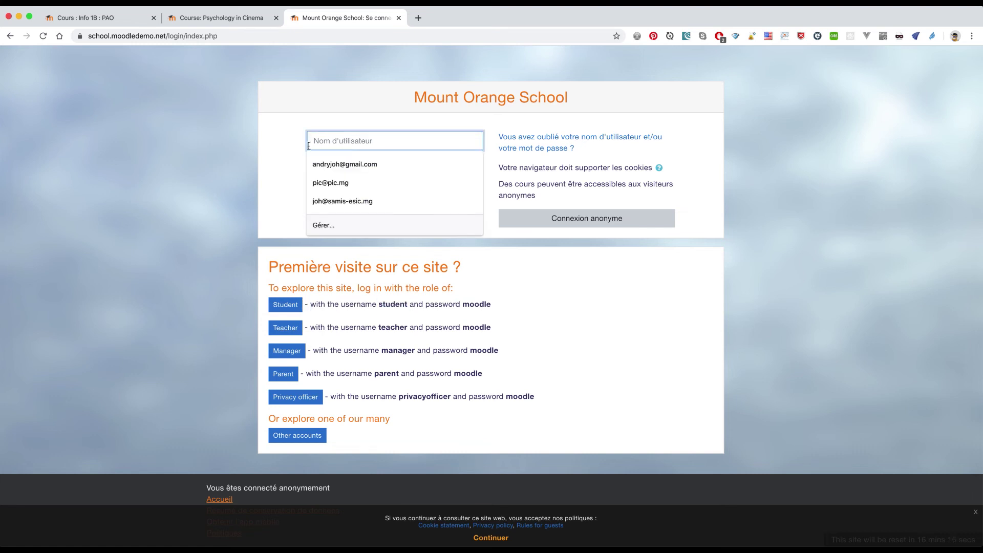
{"action": "left_click", "coordinate": [278, 152]}
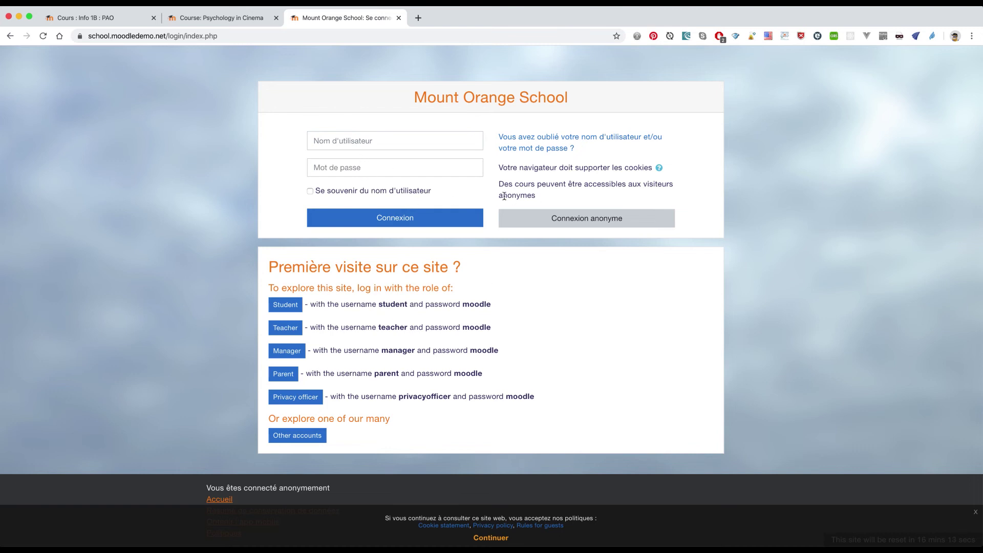
Log in to the demo site with the username student and the account password, and refuse to save the password in the browser.
{"action": "left_click", "coordinate": [415, 137]}
{"action": "type", "text": "s"}
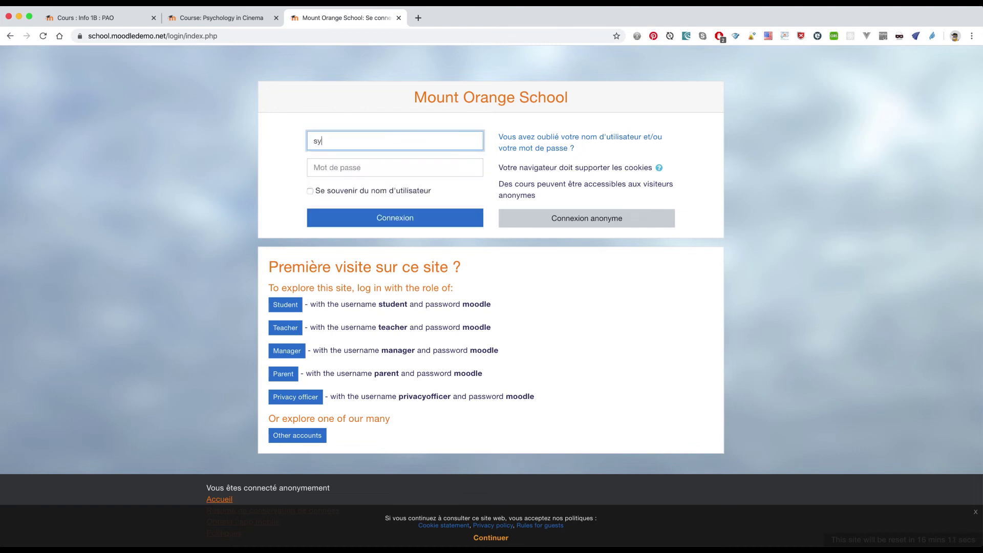
{"action": "type", "text": "tu"}
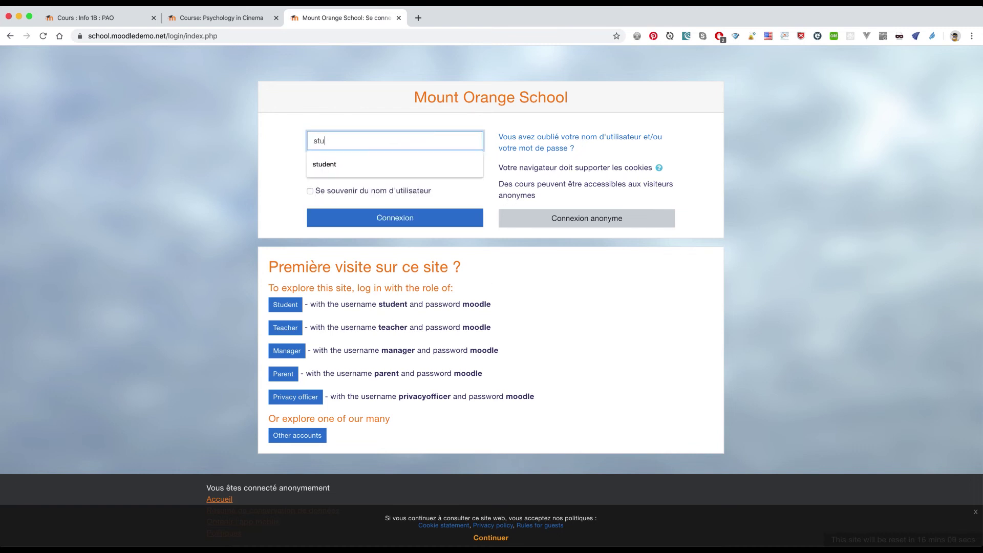
{"action": "left_click", "coordinate": [350, 163]}
{"action": "left_click", "coordinate": [348, 168]}
{"action": "type", "text": "moo"}
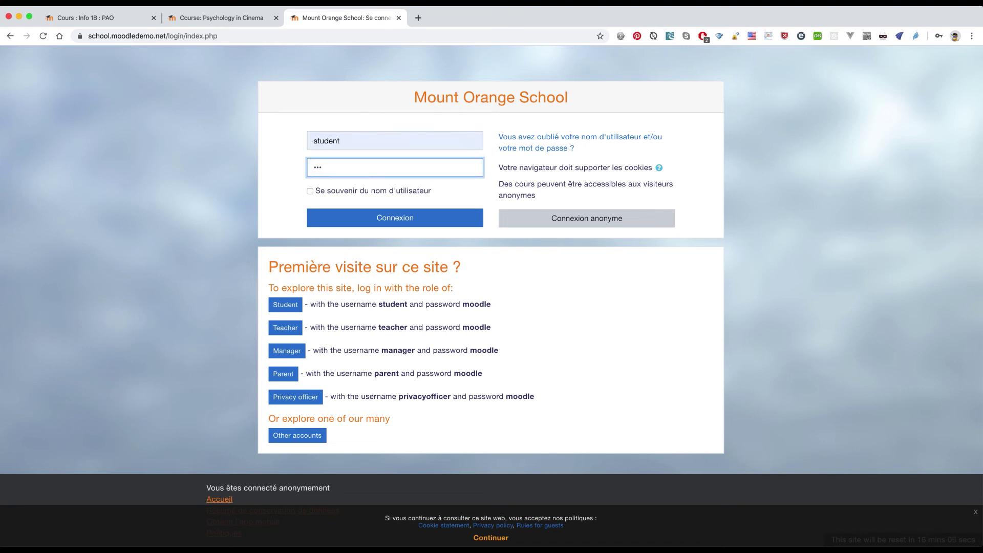
{"action": "key", "text": "BackSpace"}
{"action": "type", "text": "moo"}
{"action": "left_click", "coordinate": [402, 227]}
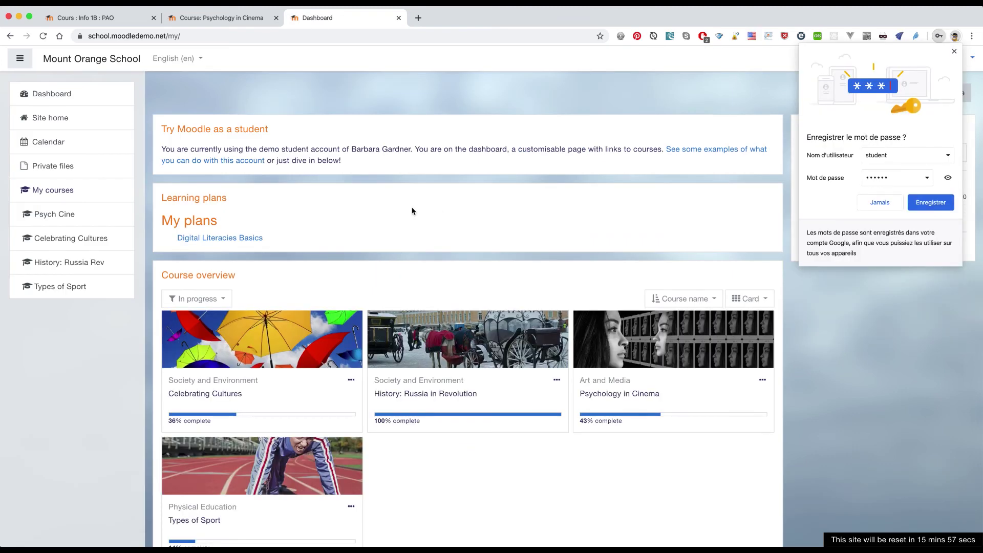
{"action": "left_click", "coordinate": [881, 205]}
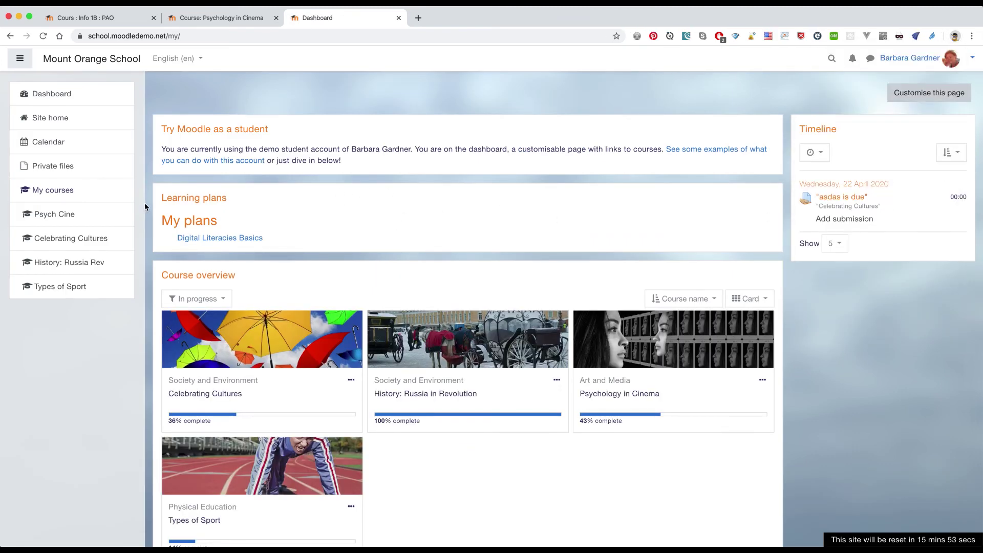
Open the Types of Sport course and review its sections from Welcome! down to Cricket.
{"action": "left_click", "coordinate": [74, 286]}
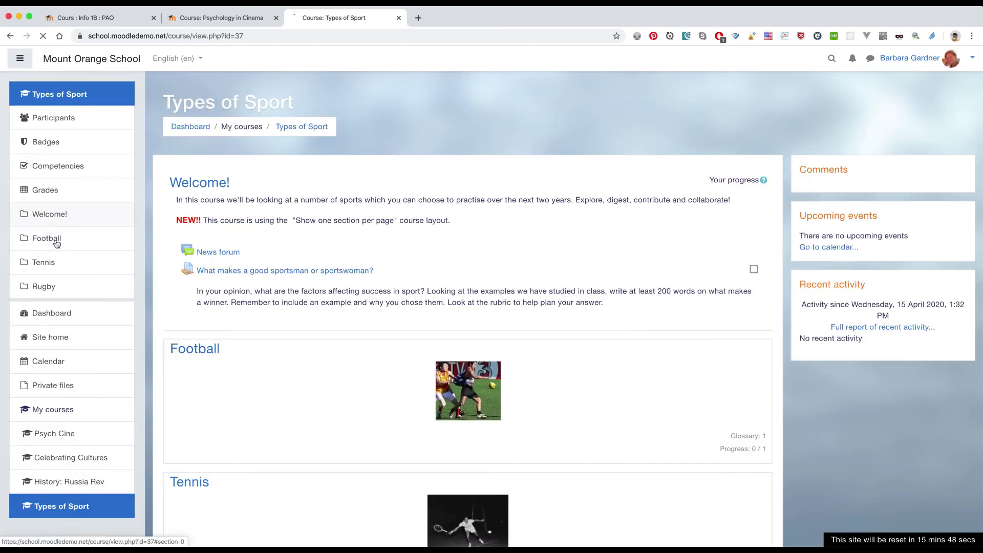
{"action": "scroll", "coordinate": [226, 291], "scroll_direction": "down", "scroll_amount": 3}
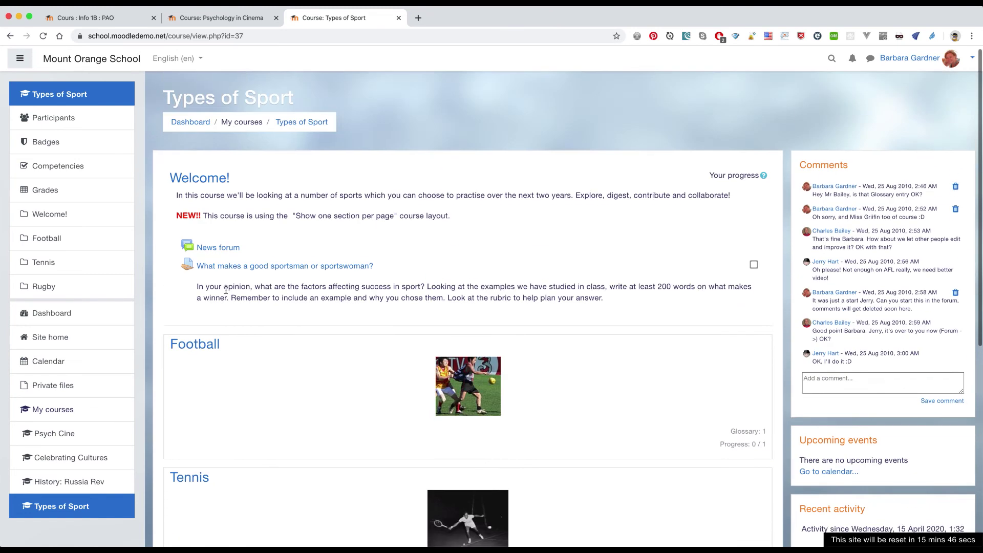
{"action": "scroll", "coordinate": [225, 290], "scroll_direction": "down", "scroll_amount": 6}
{"action": "scroll", "coordinate": [226, 290], "scroll_direction": "up", "scroll_amount": 10}
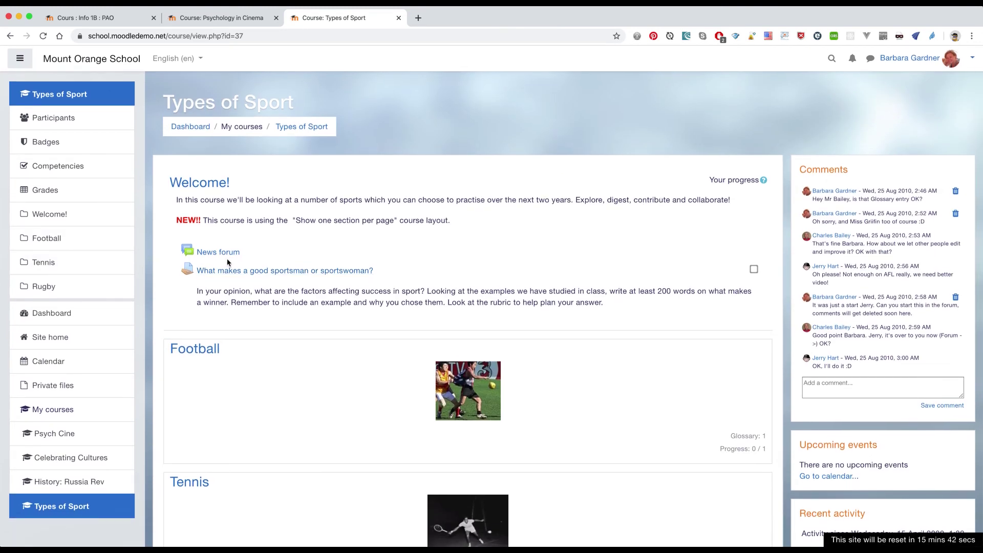
{"action": "scroll", "coordinate": [221, 259], "scroll_direction": "down", "scroll_amount": 6}
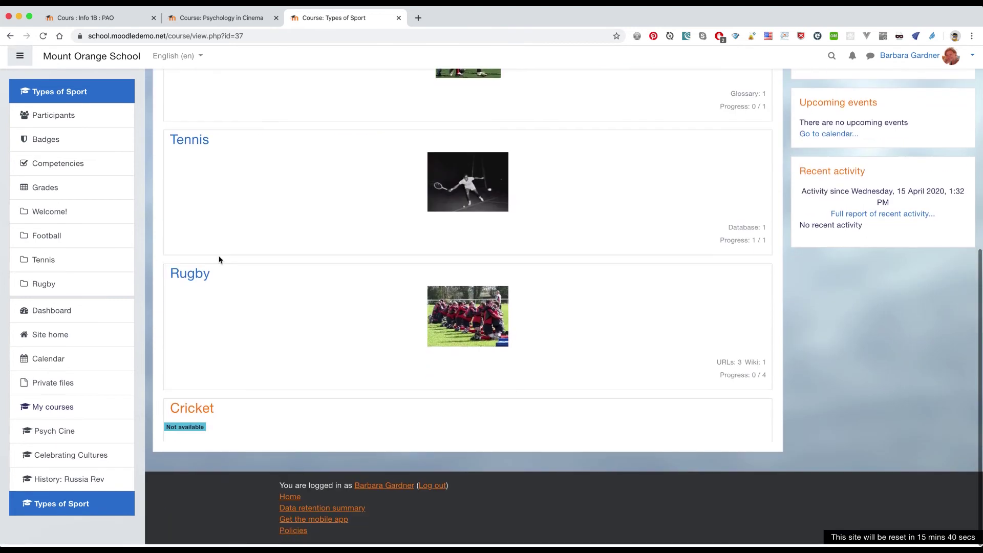
{"action": "scroll", "coordinate": [219, 260], "scroll_direction": "up", "scroll_amount": 10}
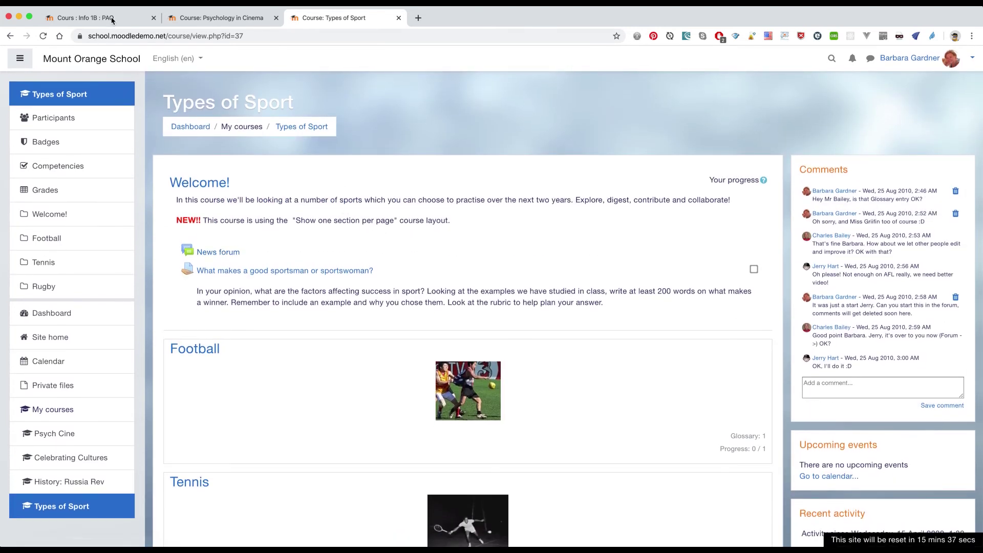
Switch back to the U-MAGIS Info 1B : PAO course and review its page down to Evaluation du cours.
{"action": "left_click", "coordinate": [85, 17]}
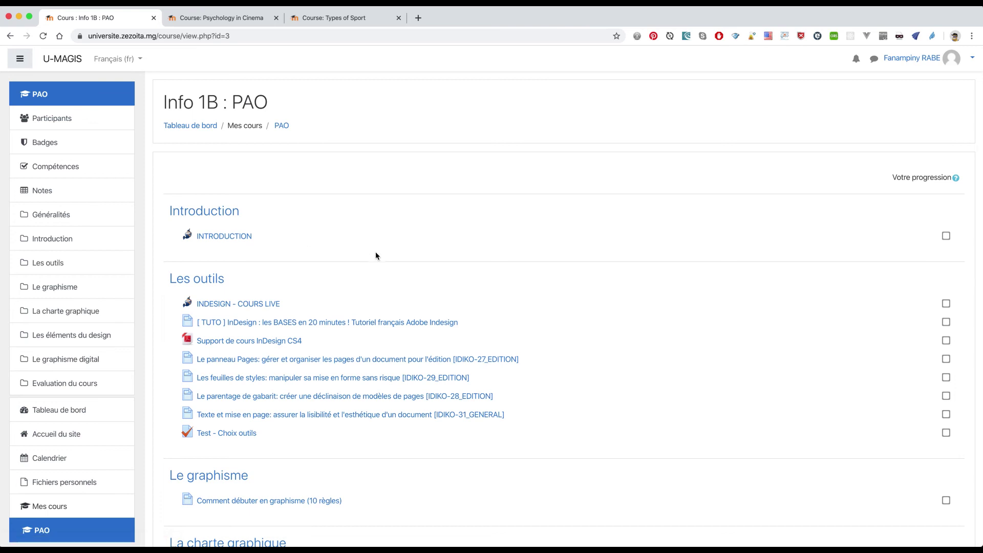
{"action": "scroll", "coordinate": [376, 253], "scroll_direction": "down", "scroll_amount": 7}
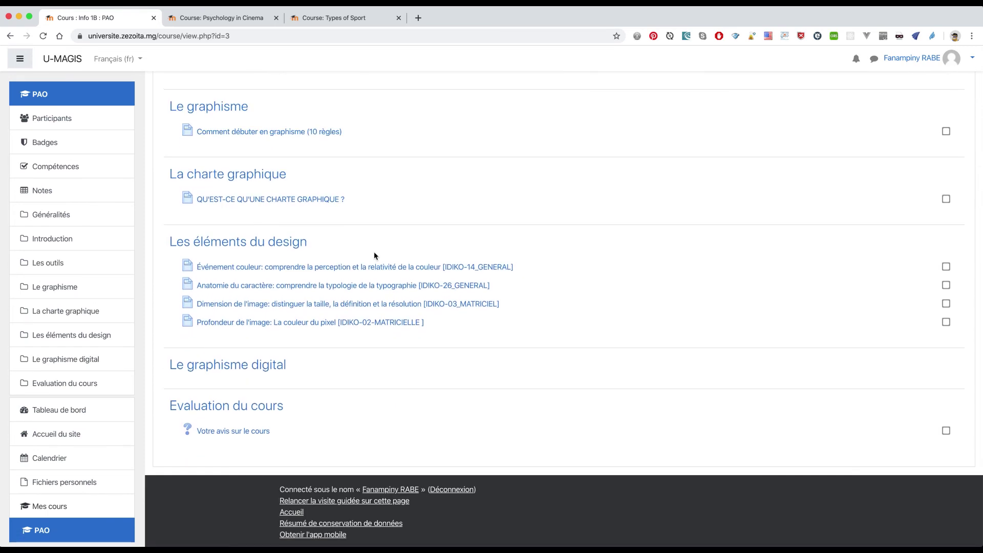
{"action": "scroll", "coordinate": [373, 251], "scroll_direction": "up", "scroll_amount": 7}
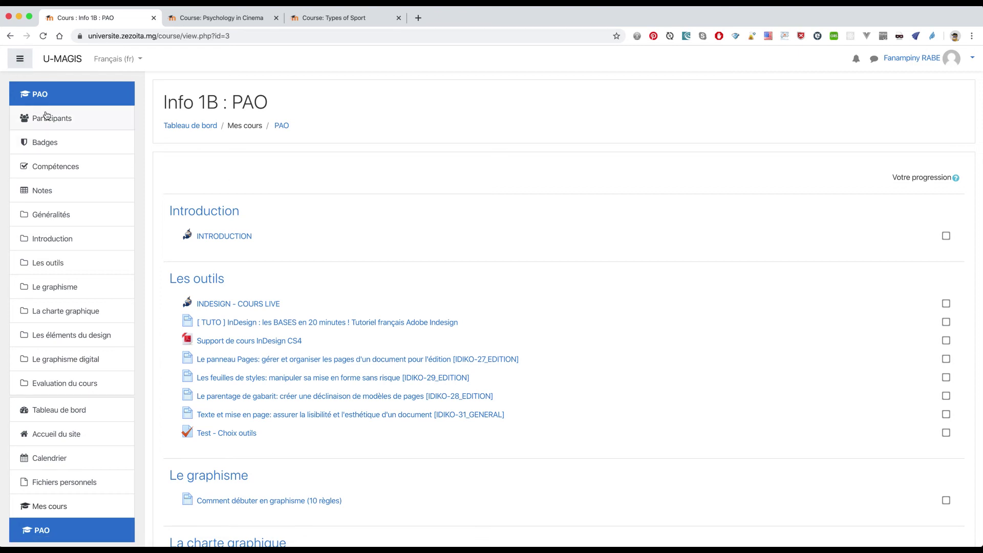
Go to the U-MAGIS dashboard (Tableau de bord) and check the notifications list while it loads.
{"action": "left_click", "coordinate": [206, 127]}
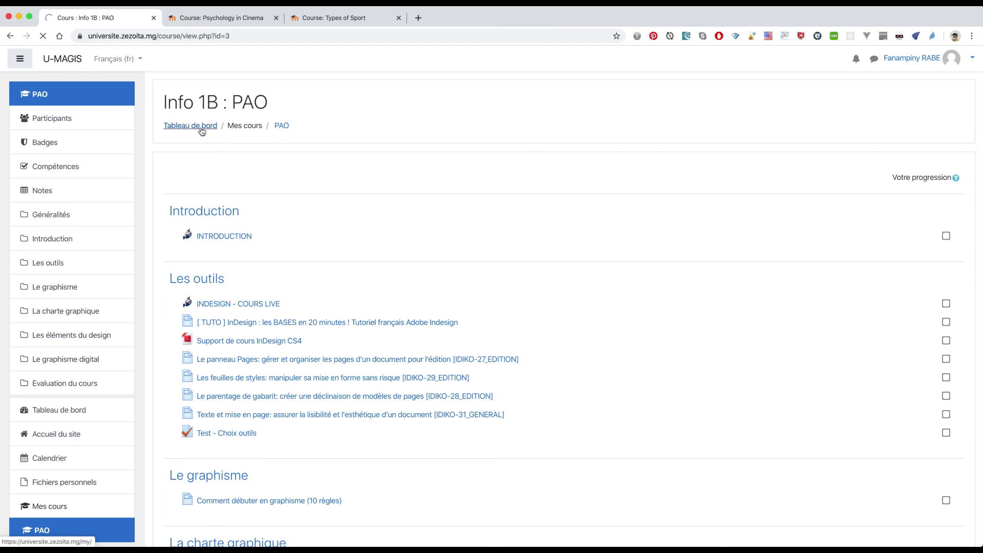
{"action": "scroll", "coordinate": [394, 133], "scroll_direction": "down", "scroll_amount": 7}
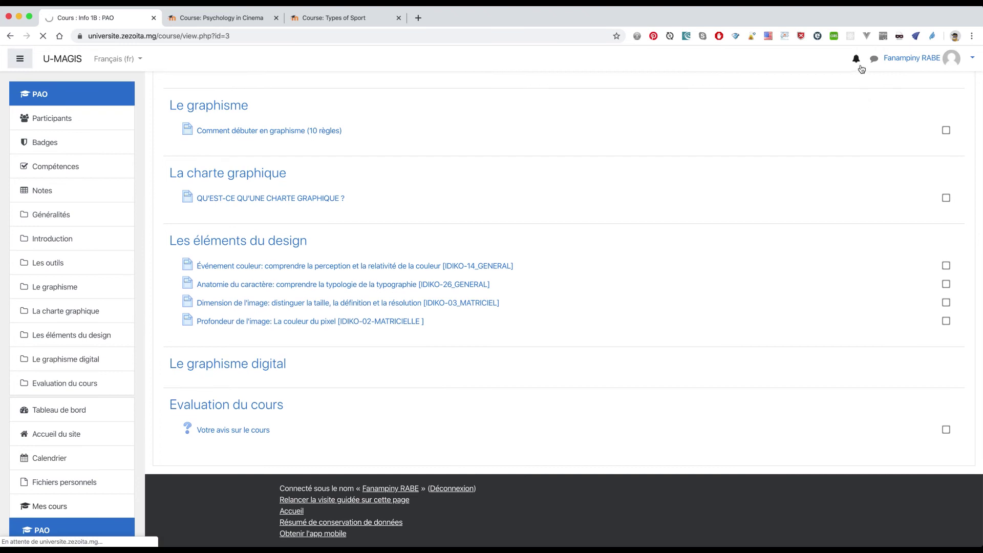
{"action": "left_click", "coordinate": [861, 66]}
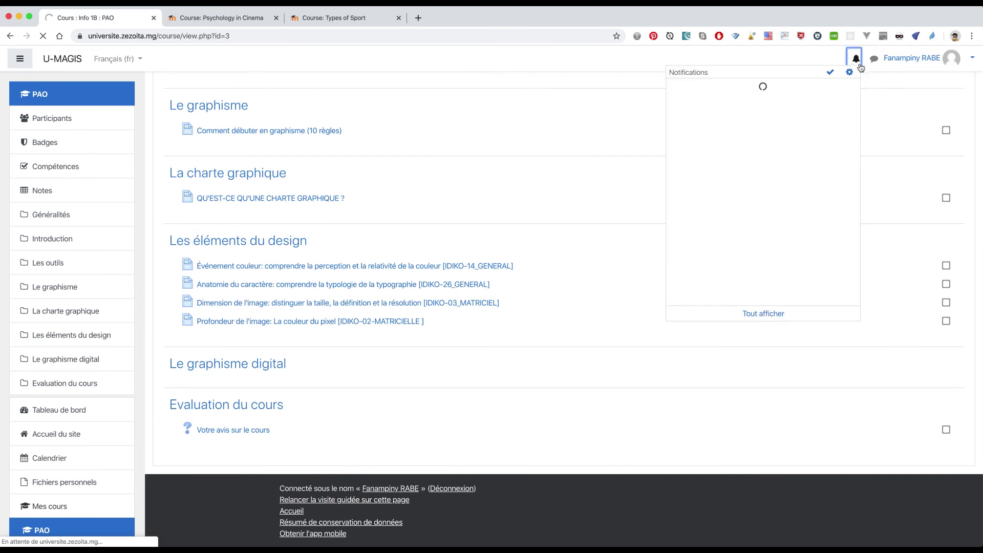
{"action": "left_click", "coordinate": [859, 64]}
{"action": "left_click", "coordinate": [860, 64]}
{"action": "left_click", "coordinate": [860, 64]}
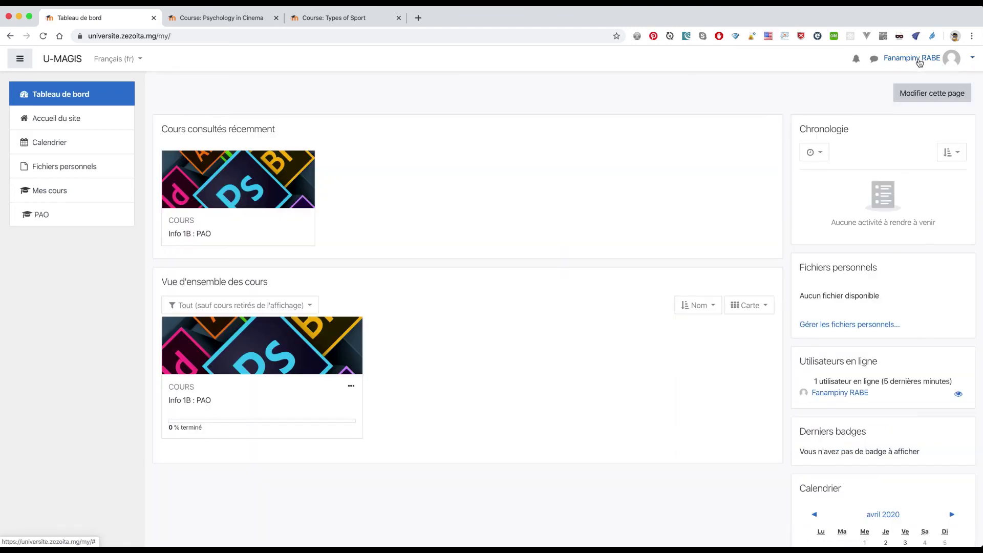
View the student's grades overview (Notes), return to the dashboard, and reopen the overview.
{"action": "left_click", "coordinate": [920, 61]}
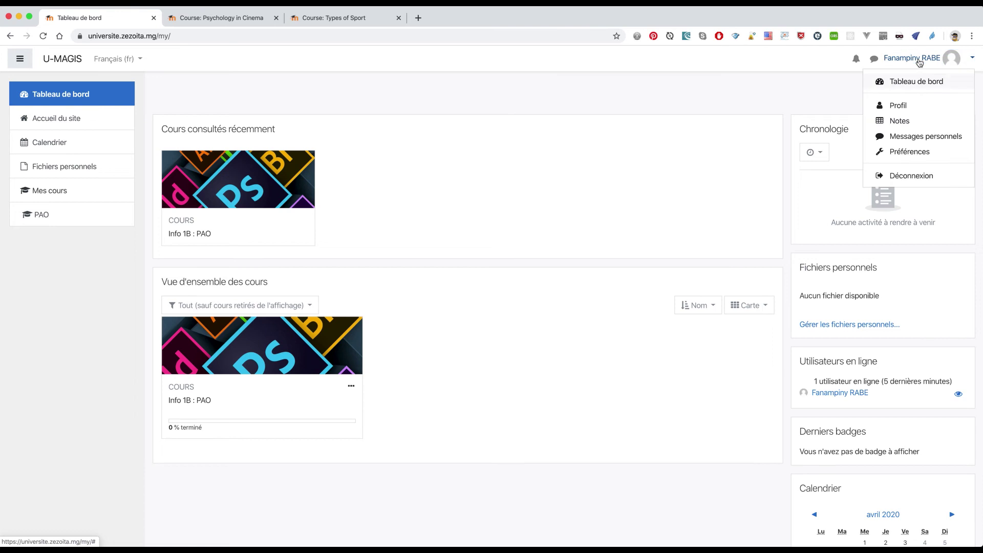
{"action": "left_click", "coordinate": [899, 122]}
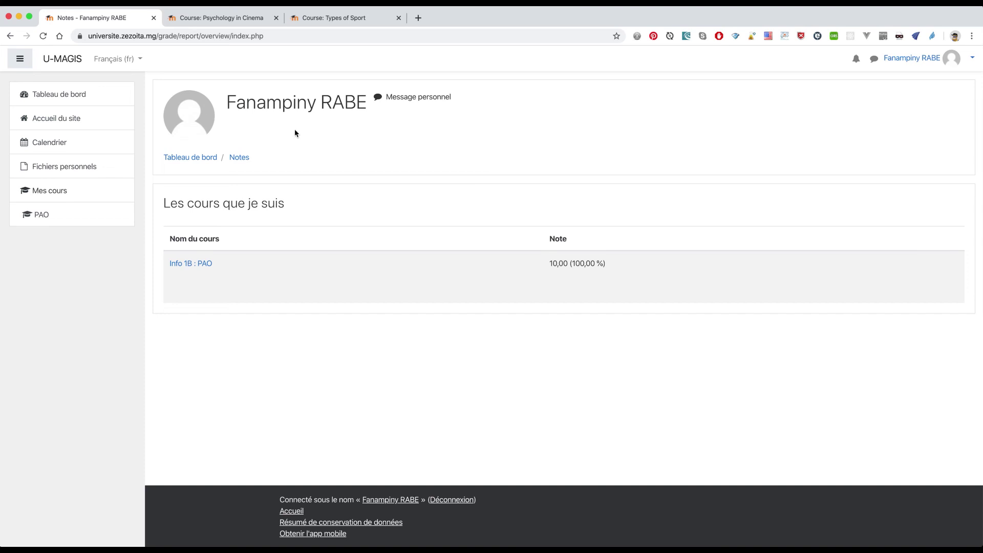
{"action": "left_click", "coordinate": [13, 36]}
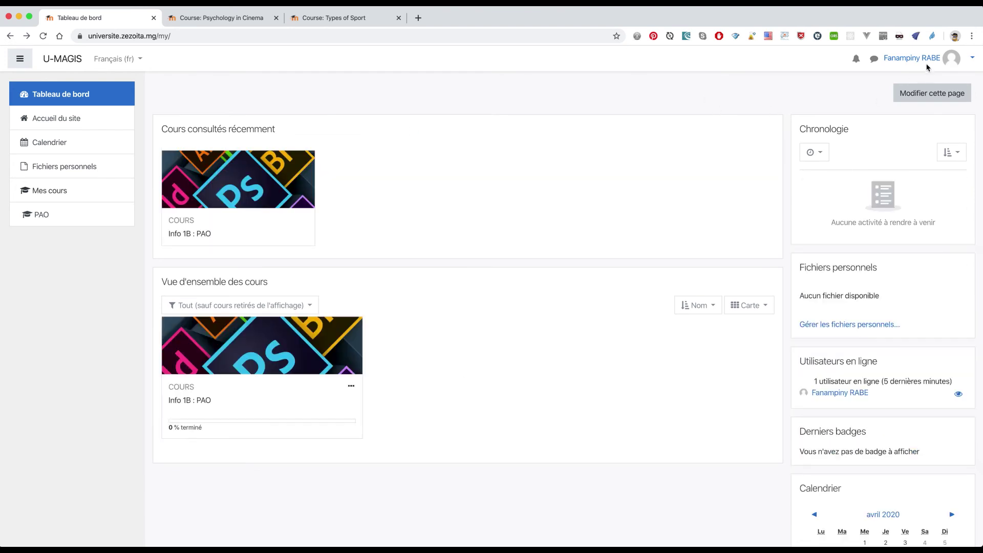
{"action": "left_click", "coordinate": [927, 59]}
{"action": "left_click", "coordinate": [905, 123]}
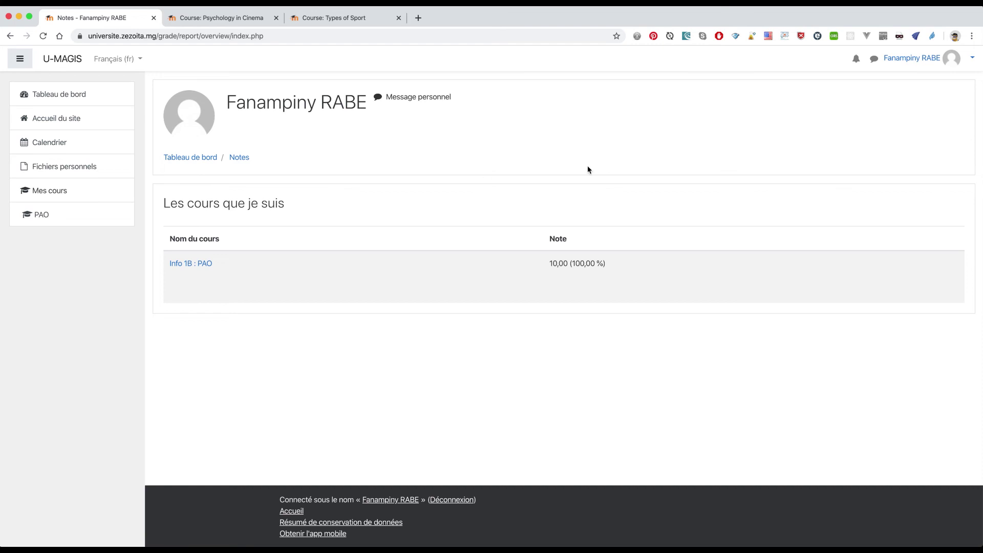
Try to access the Création site web I course from the site home and read its enrolment options.
{"action": "left_click", "coordinate": [75, 126]}
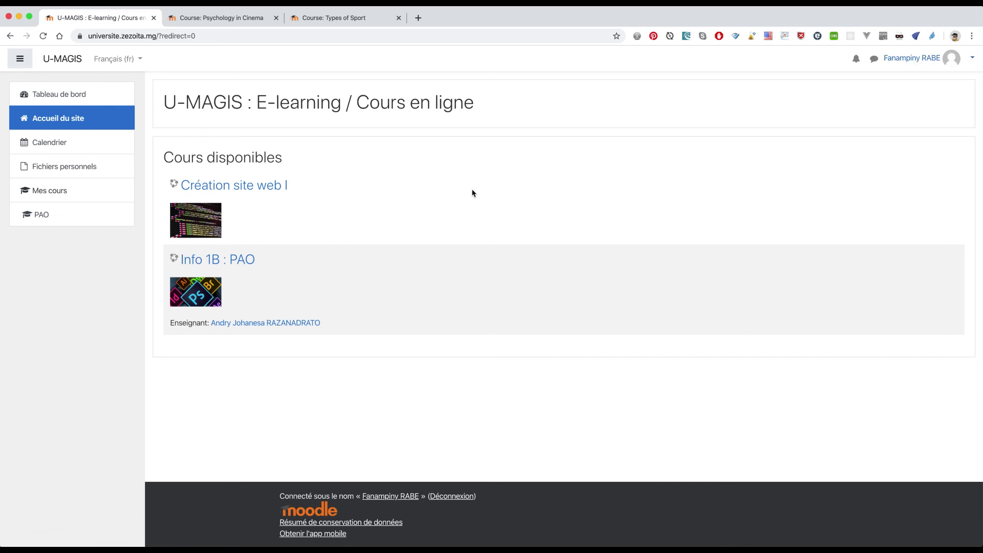
{"action": "left_click", "coordinate": [255, 188]}
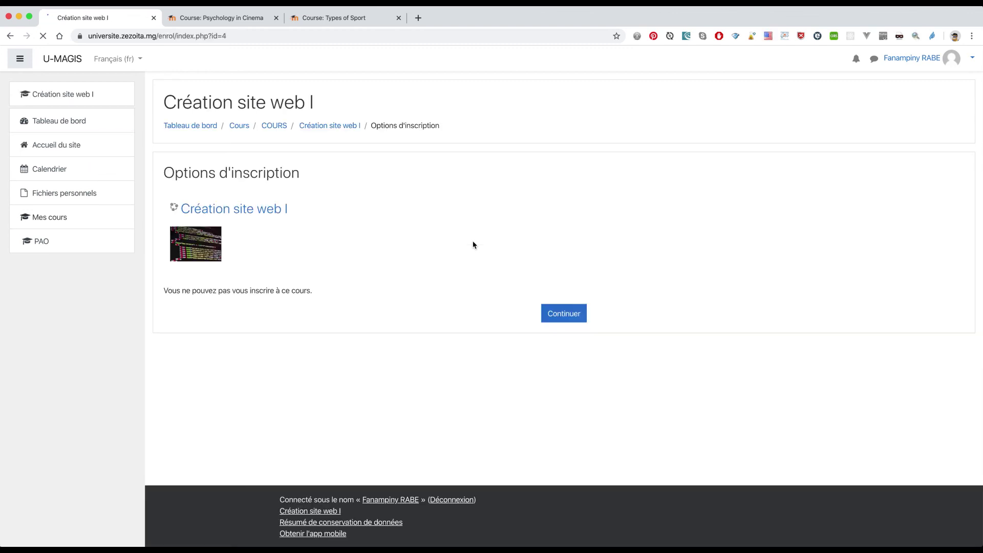
{"action": "triple_click", "coordinate": [302, 290]}
{"action": "left_click", "coordinate": [374, 290]}
Open the participants list of the PAO course, and hide and show the course navigation again.
{"action": "left_click", "coordinate": [51, 250]}
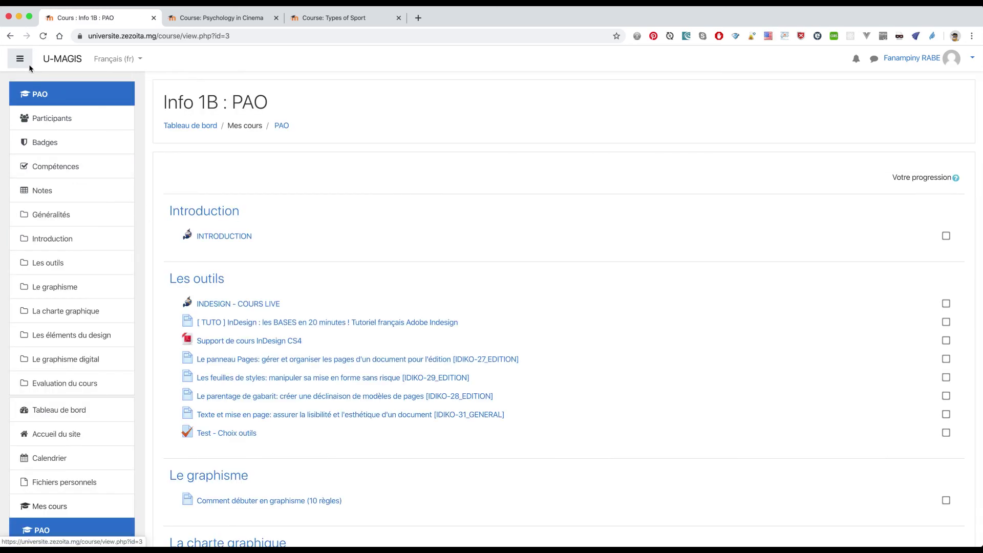
{"action": "scroll", "coordinate": [112, 189], "scroll_direction": "down", "scroll_amount": 1}
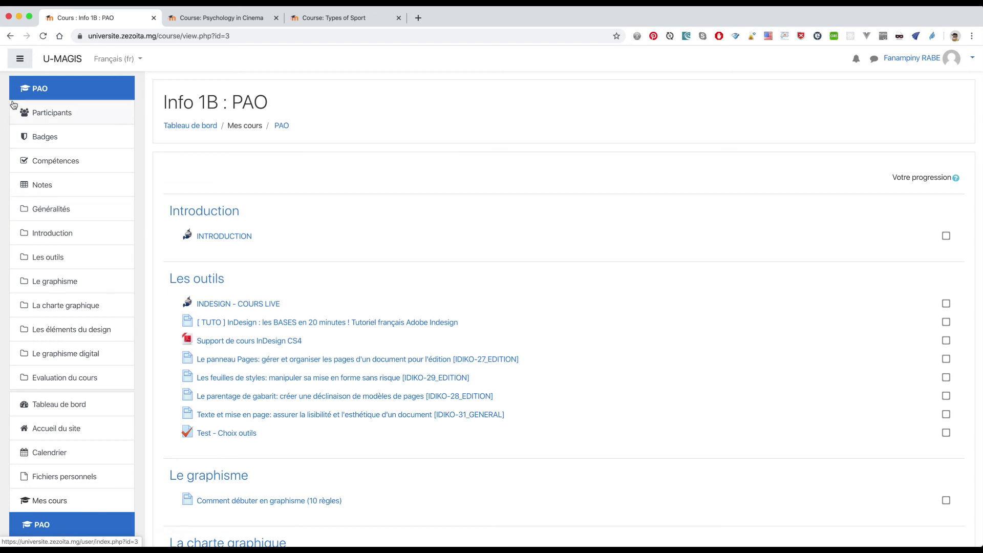
{"action": "left_click", "coordinate": [81, 116]}
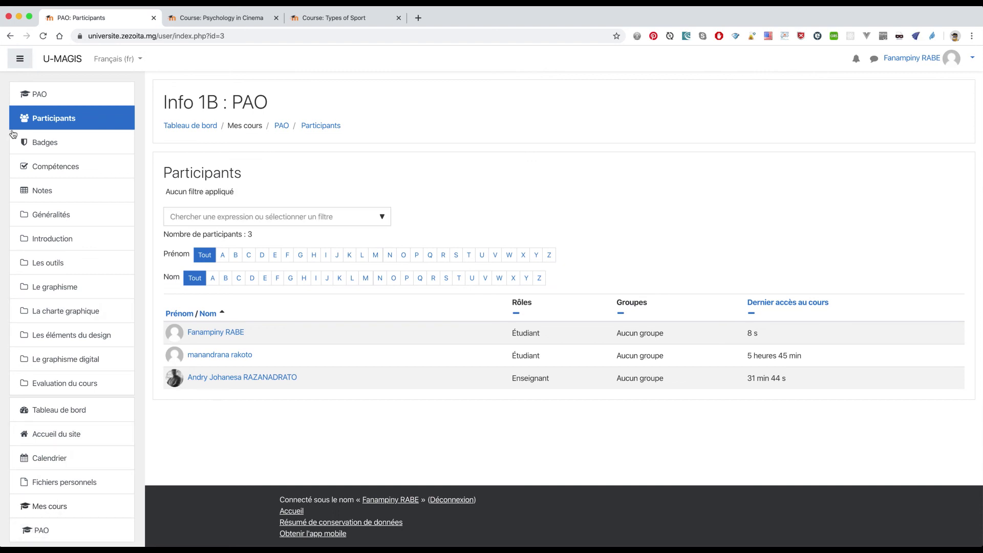
{"action": "left_click", "coordinate": [20, 59]}
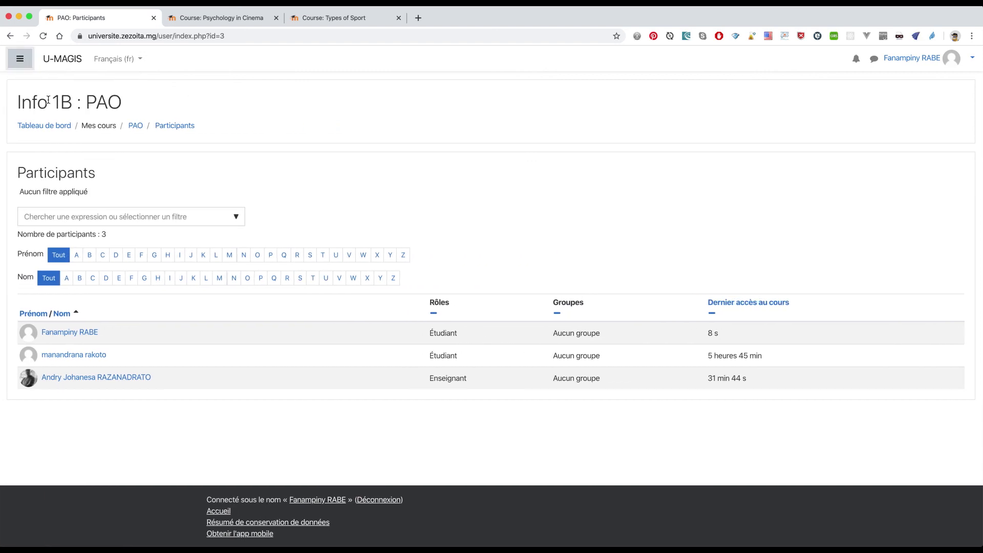
{"action": "left_click", "coordinate": [27, 65]}
{"action": "scroll", "coordinate": [77, 195], "scroll_direction": "down", "scroll_amount": 1}
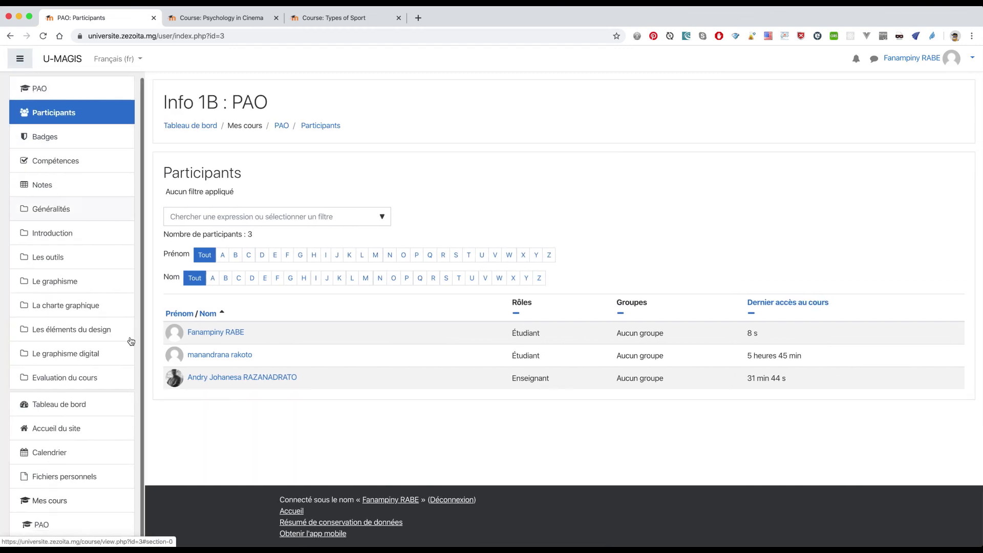
Revisit the dashboard and the site home (Accueil du site) on the way back to the PAO course page.
{"action": "left_click", "coordinate": [111, 416]}
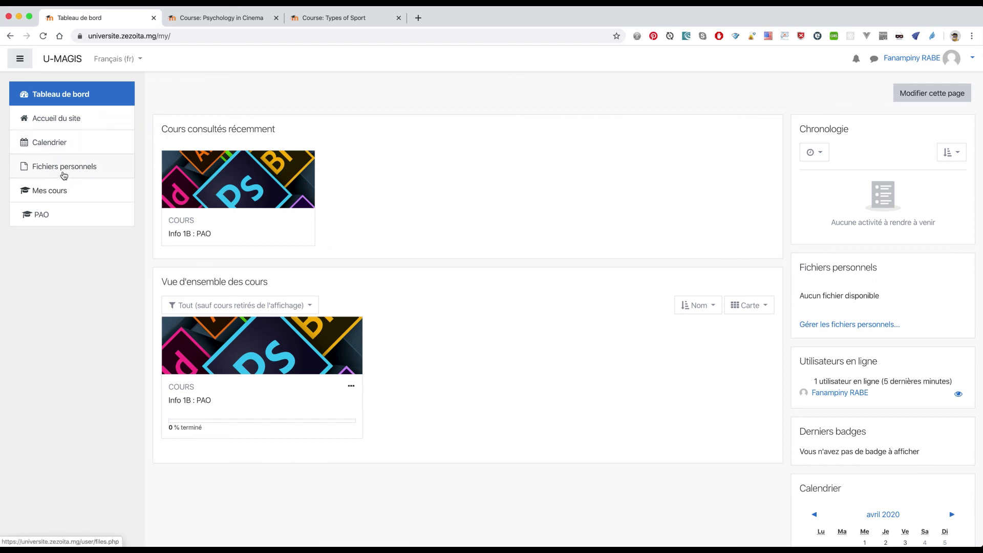
{"action": "left_click", "coordinate": [61, 123]}
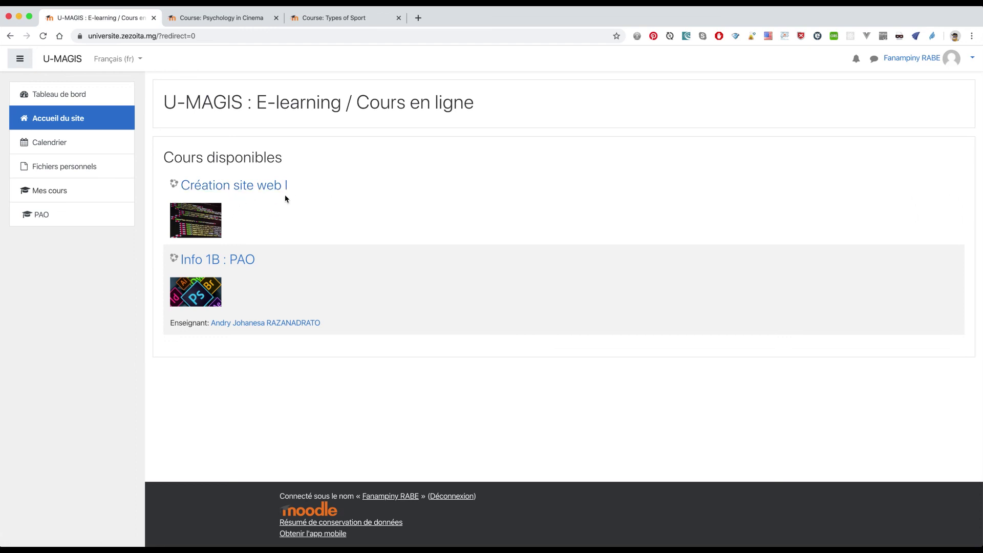
{"action": "left_click", "coordinate": [72, 221]}
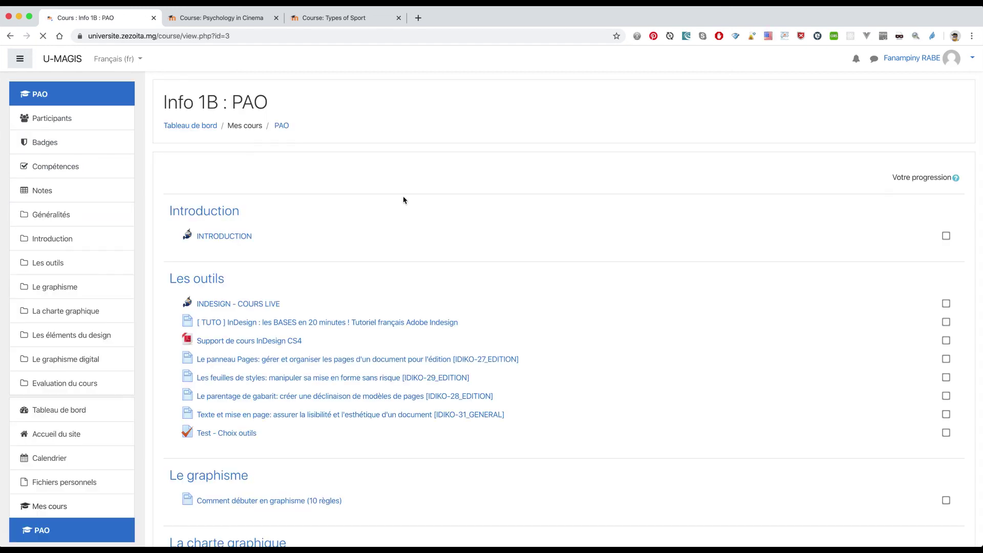
Examine the options of the student's account menu on the PAO course page and close the menu again.
{"action": "left_click", "coordinate": [928, 63]}
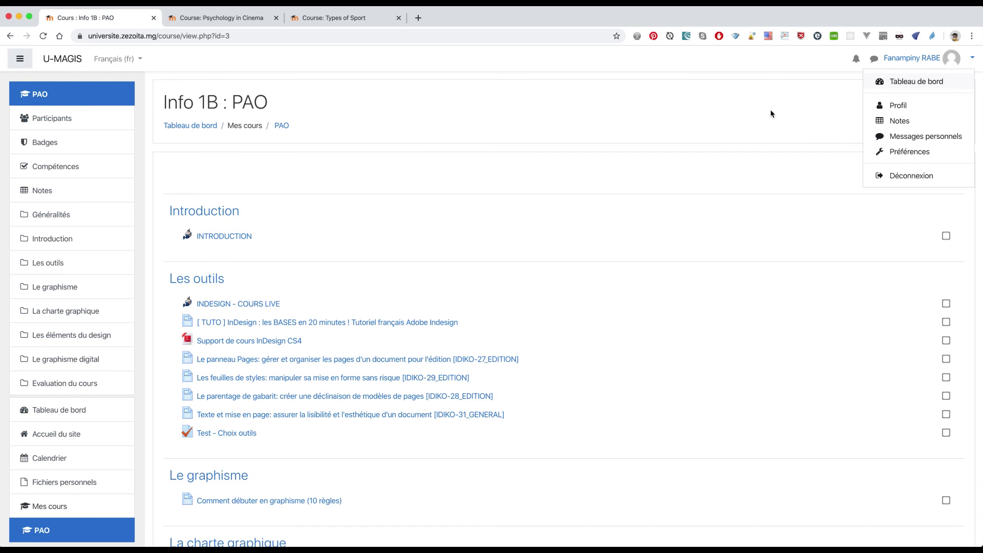
{"action": "key", "text": "Escape"}
{"action": "left_click", "coordinate": [935, 60]}
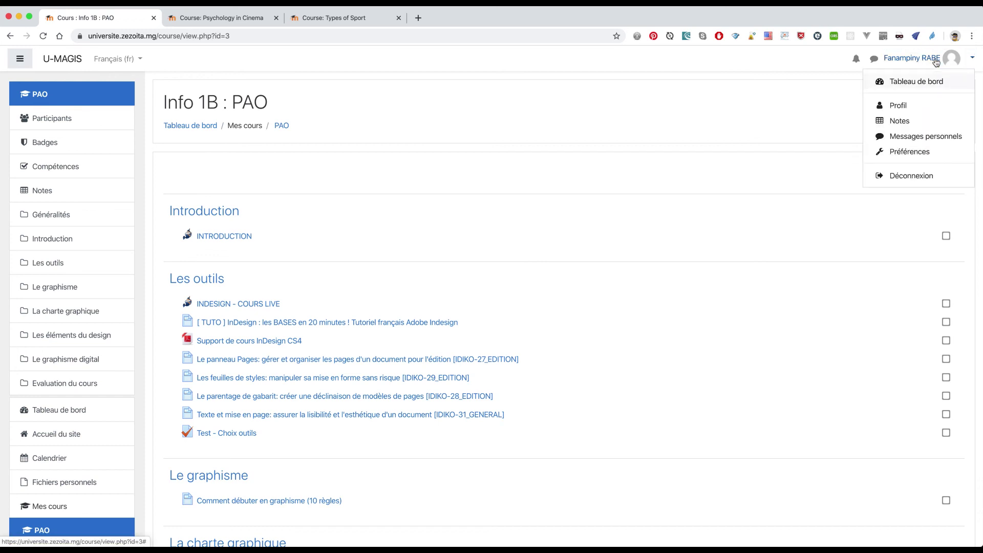
{"action": "left_click", "coordinate": [759, 111]}
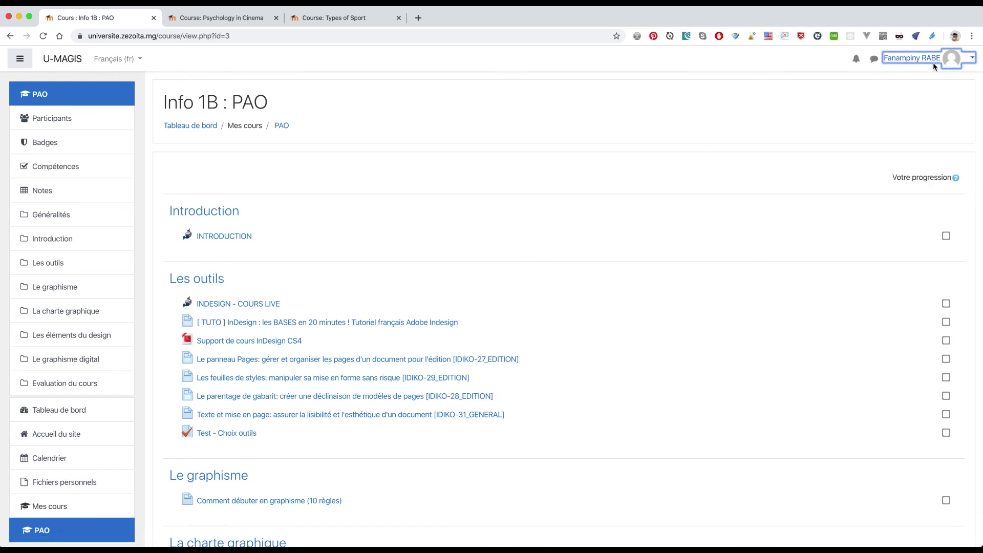
{"action": "left_click", "coordinate": [937, 60]}
{"action": "left_click", "coordinate": [684, 171]}
Open the INTRODUCTION activity of the PAO course and access its Jitsi video session.
{"action": "scroll", "coordinate": [670, 200], "scroll_direction": "down", "scroll_amount": 5}
{"action": "scroll", "coordinate": [671, 201], "scroll_direction": "up", "scroll_amount": 5}
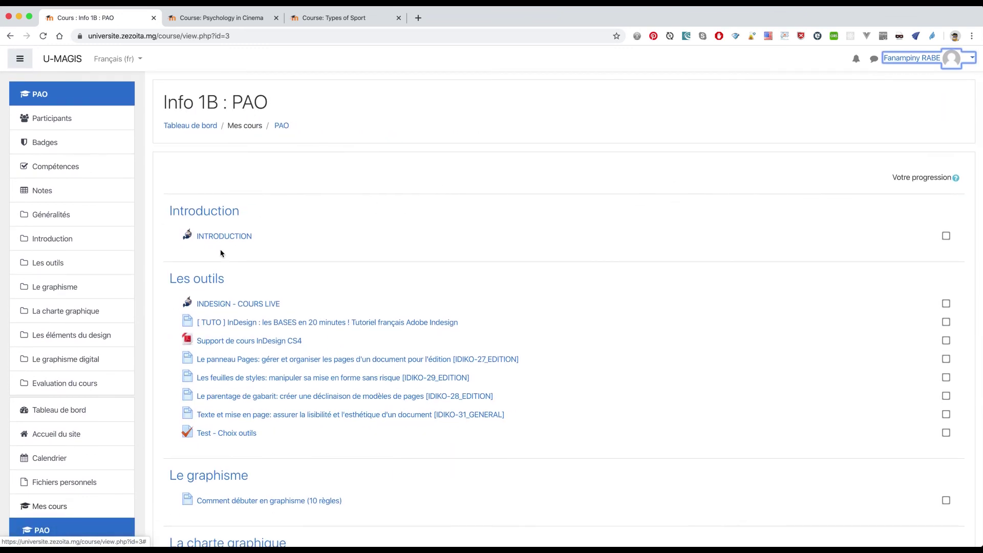
{"action": "left_click", "coordinate": [284, 259]}
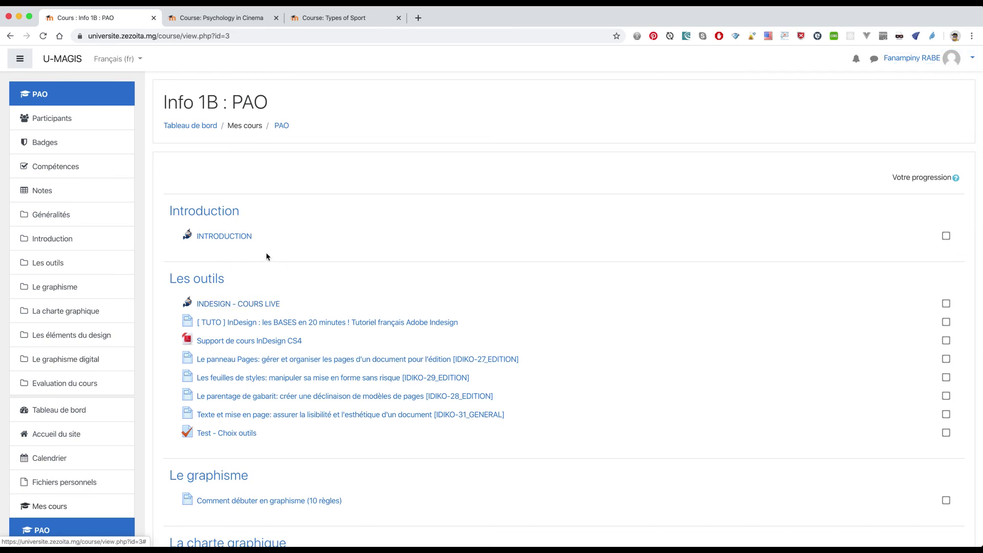
{"action": "left_click", "coordinate": [231, 239]}
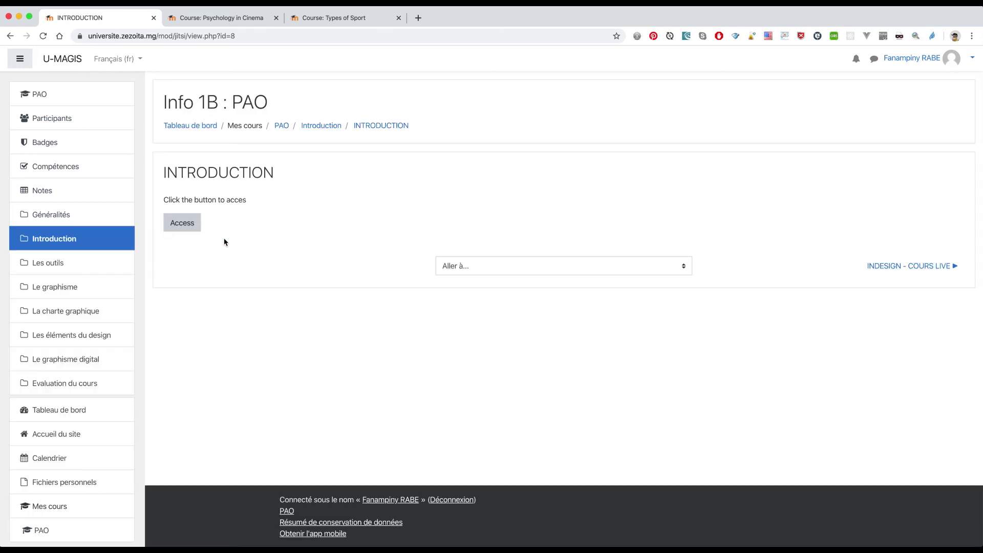
{"action": "left_click", "coordinate": [194, 225]}
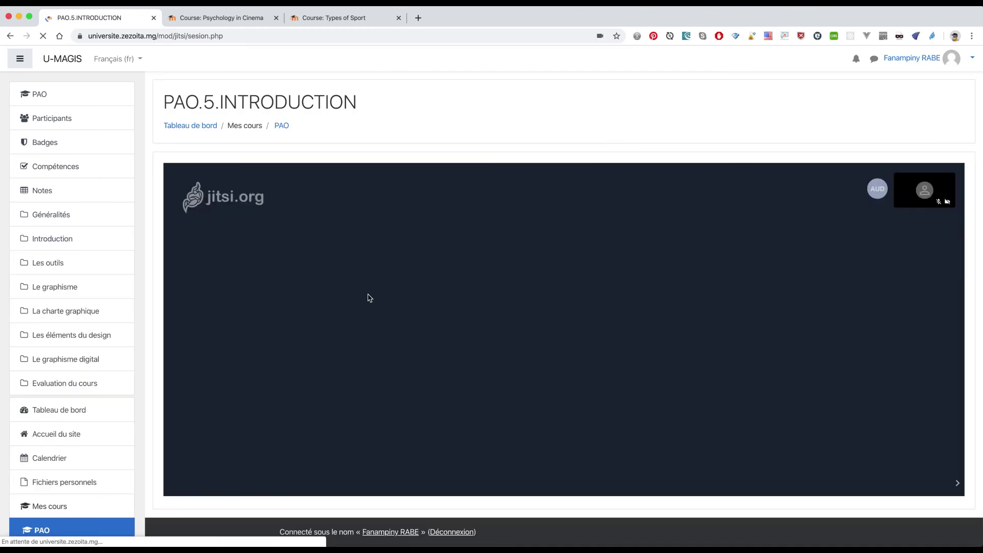
{"action": "scroll", "coordinate": [370, 299], "scroll_direction": "down", "scroll_amount": 1}
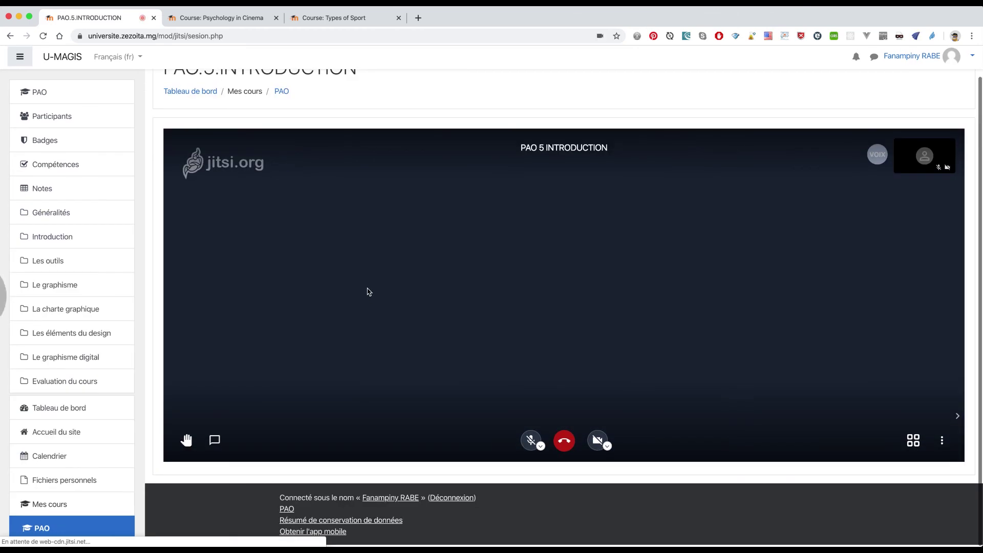
{"action": "scroll", "coordinate": [370, 289], "scroll_direction": "up", "scroll_amount": 1}
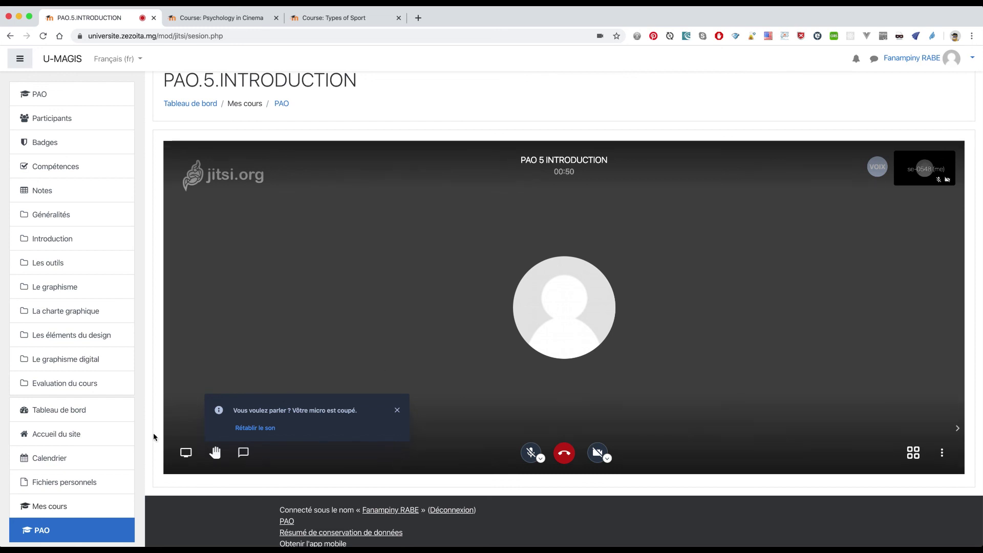
Raise and lower the hand in the Jitsi session, and leave the call for the PAO course page.
{"action": "left_click", "coordinate": [211, 457]}
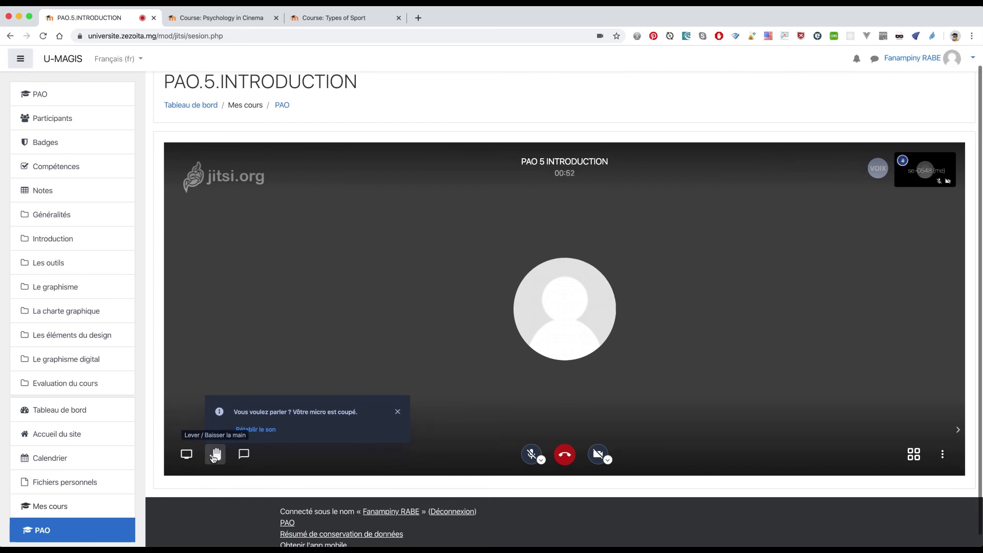
{"action": "left_click", "coordinate": [214, 456]}
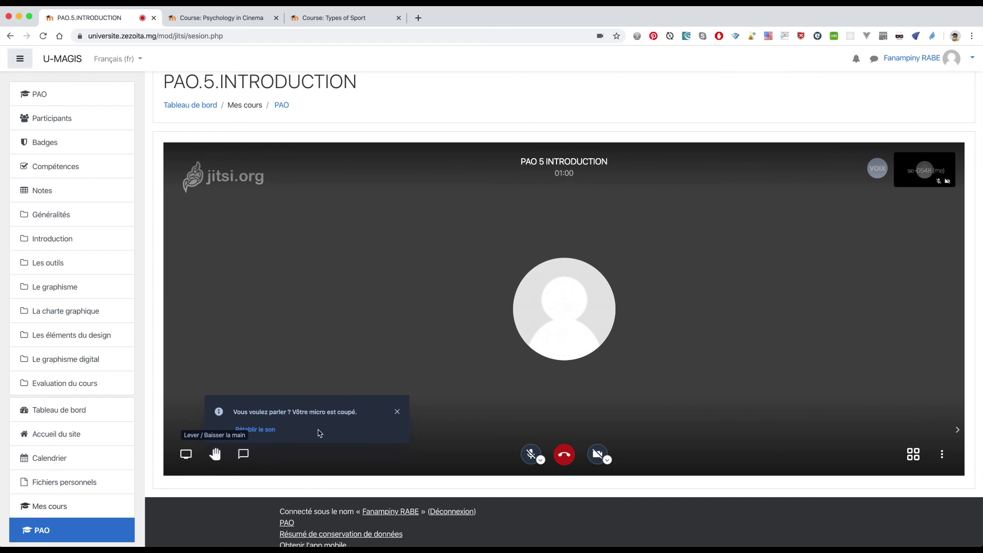
{"action": "left_click", "coordinate": [564, 456]}
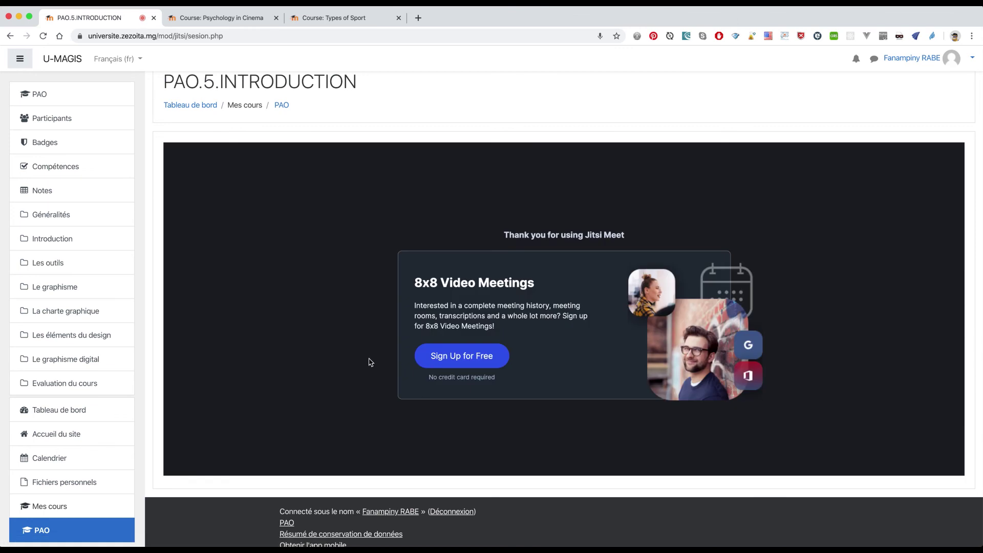
{"action": "left_click", "coordinate": [282, 105]}
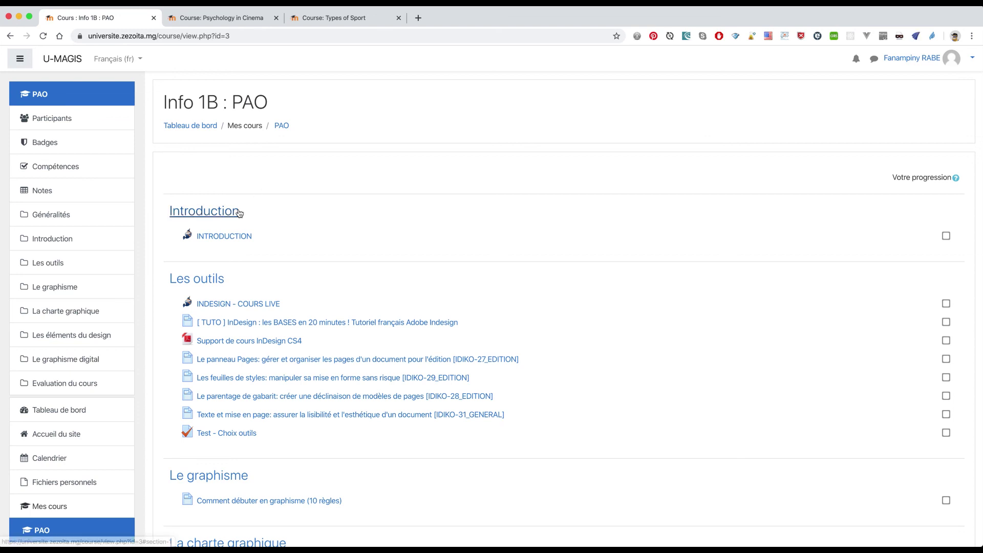
Review the PAO course sections from Introduction down to Evaluation du cours and back up.
{"action": "scroll", "coordinate": [244, 214], "scroll_direction": "down", "scroll_amount": 7}
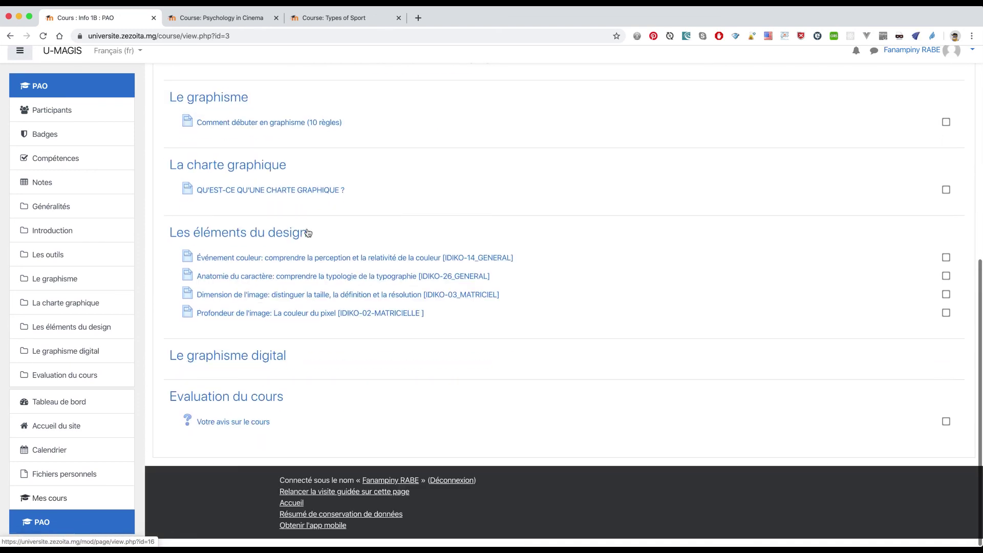
{"action": "scroll", "coordinate": [320, 239], "scroll_direction": "up", "scroll_amount": 6}
{"action": "scroll", "coordinate": [320, 235], "scroll_direction": "up", "scroll_amount": 3}
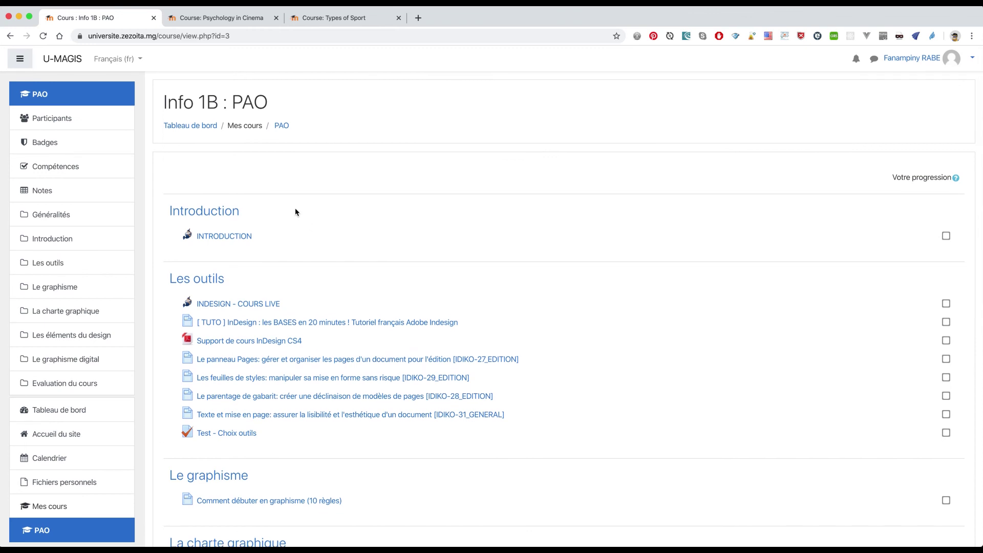
{"action": "scroll", "coordinate": [295, 210], "scroll_direction": "down", "scroll_amount": 5}
{"action": "scroll", "coordinate": [295, 210], "scroll_direction": "up", "scroll_amount": 5}
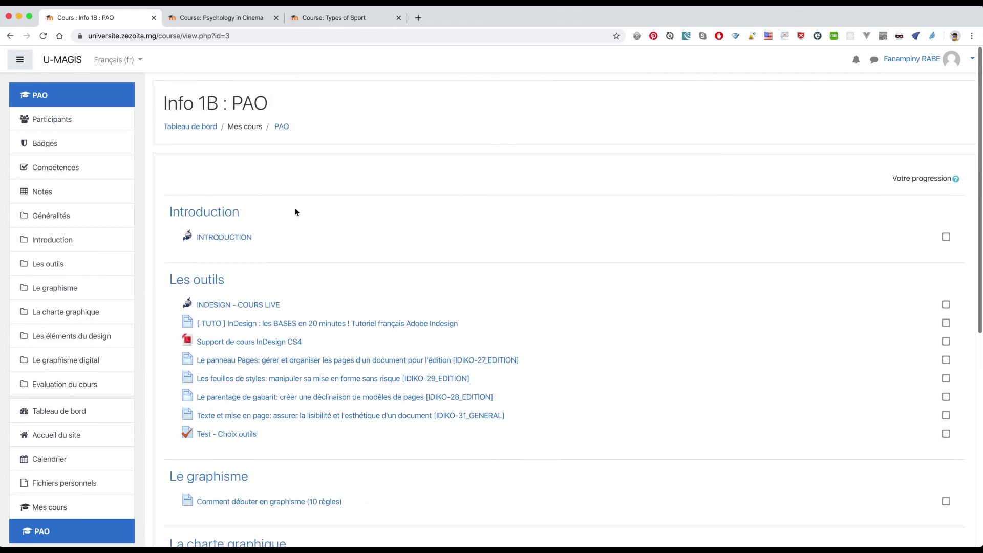
{"action": "scroll", "coordinate": [295, 212], "scroll_direction": "down", "scroll_amount": 6}
{"action": "scroll", "coordinate": [295, 211], "scroll_direction": "up", "scroll_amount": 6}
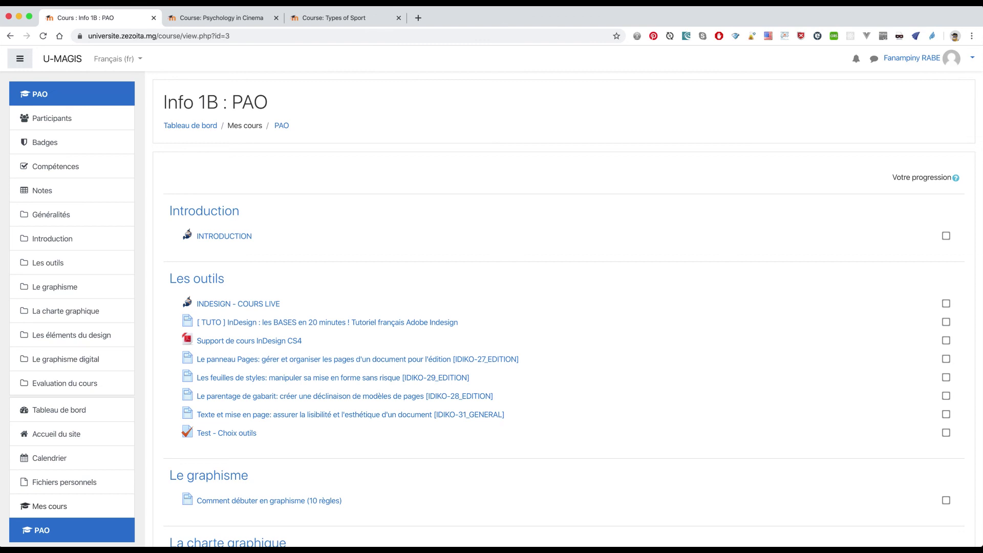
Switch to the e-learning presentation in PowerPoint and highlight the contact e-mail address on the "Comment y accéder ?" slide.
{"action": "key", "text": "super+Tab"}
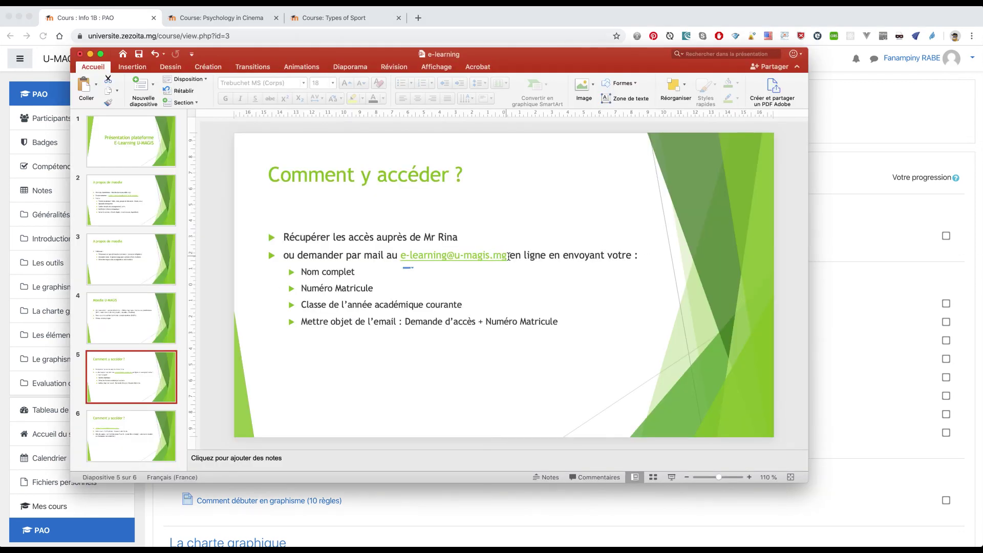
{"action": "left_click_drag", "start_coordinate": [509, 256], "coordinate": [400, 255]}
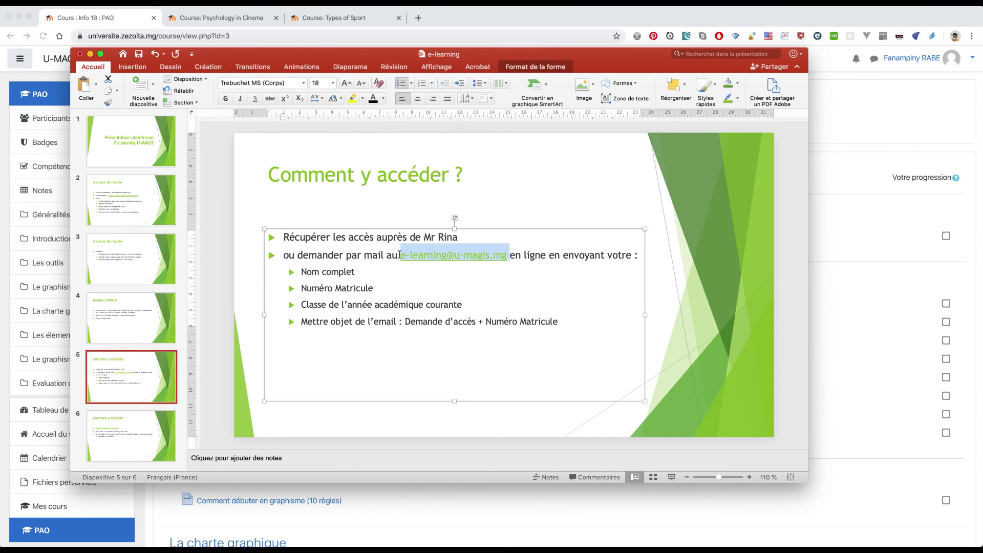
{"action": "left_click", "coordinate": [488, 299]}
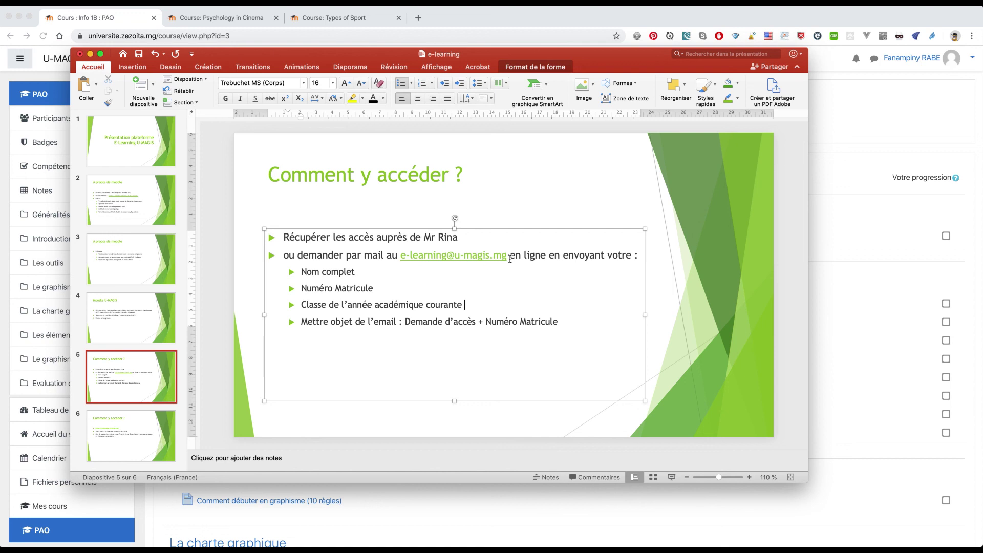
{"action": "left_click_drag", "start_coordinate": [510, 258], "coordinate": [403, 254]}
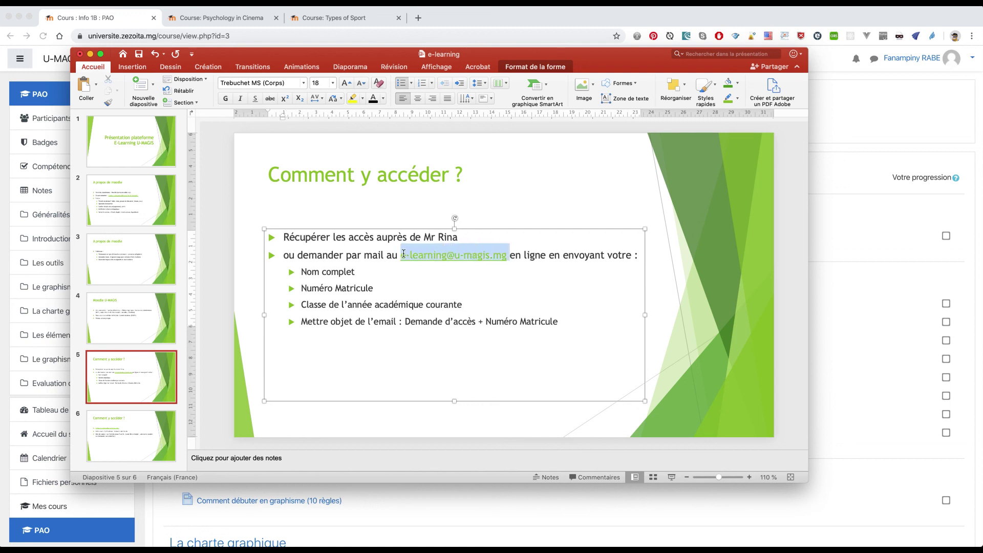